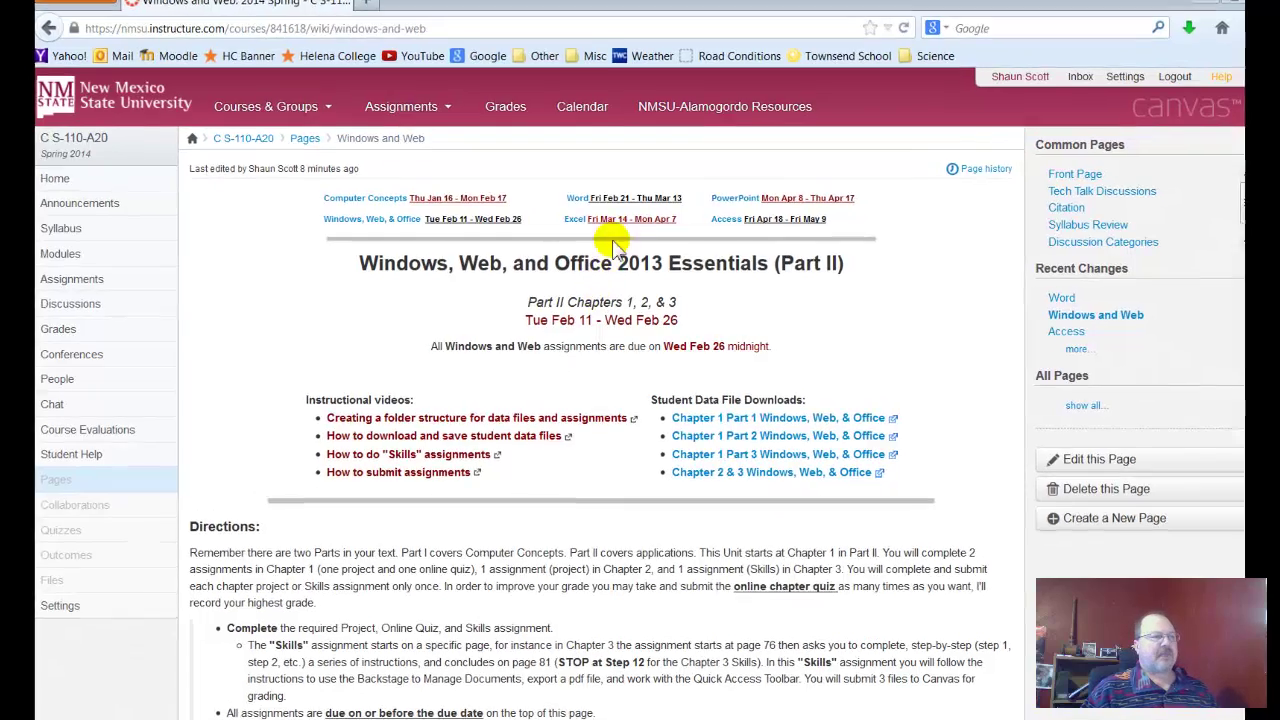
pyautogui.click(615, 197)
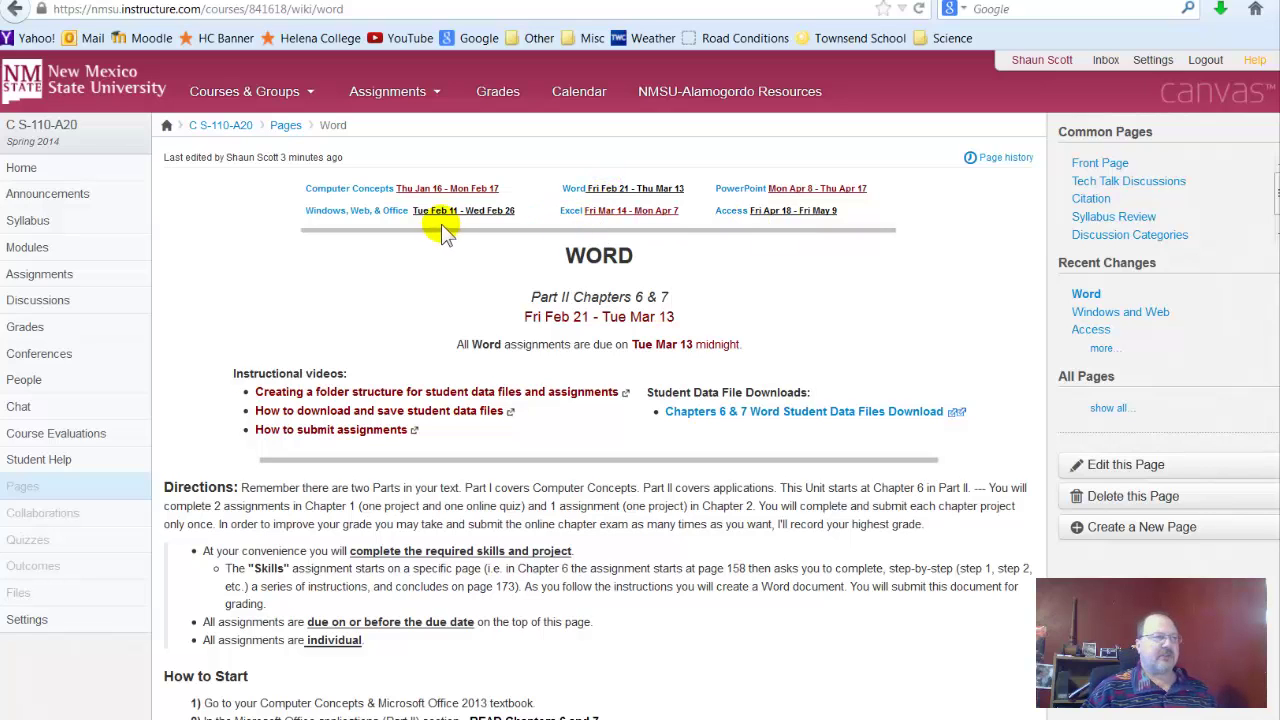
pyautogui.click(392, 212)
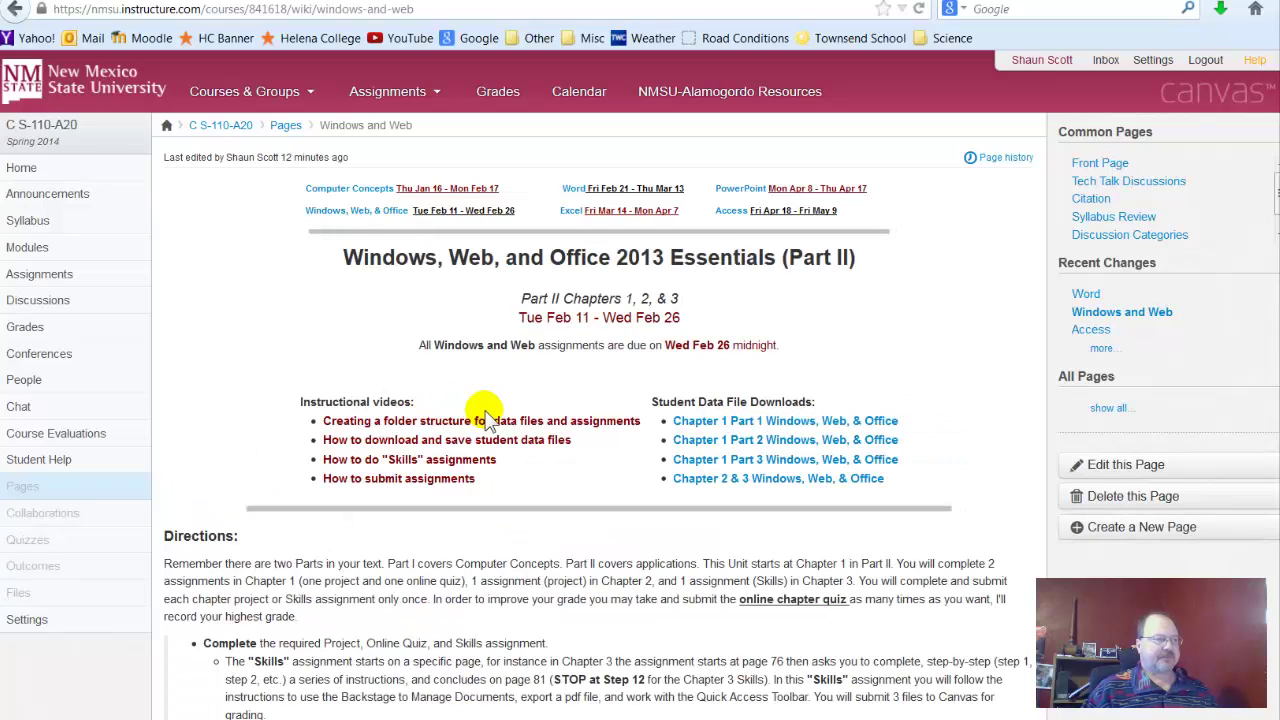
# Begin the 42.5 MB Chapter 1 Part 1 zip download in Canvas, then cancel it without saving
pyautogui.click(741, 424)
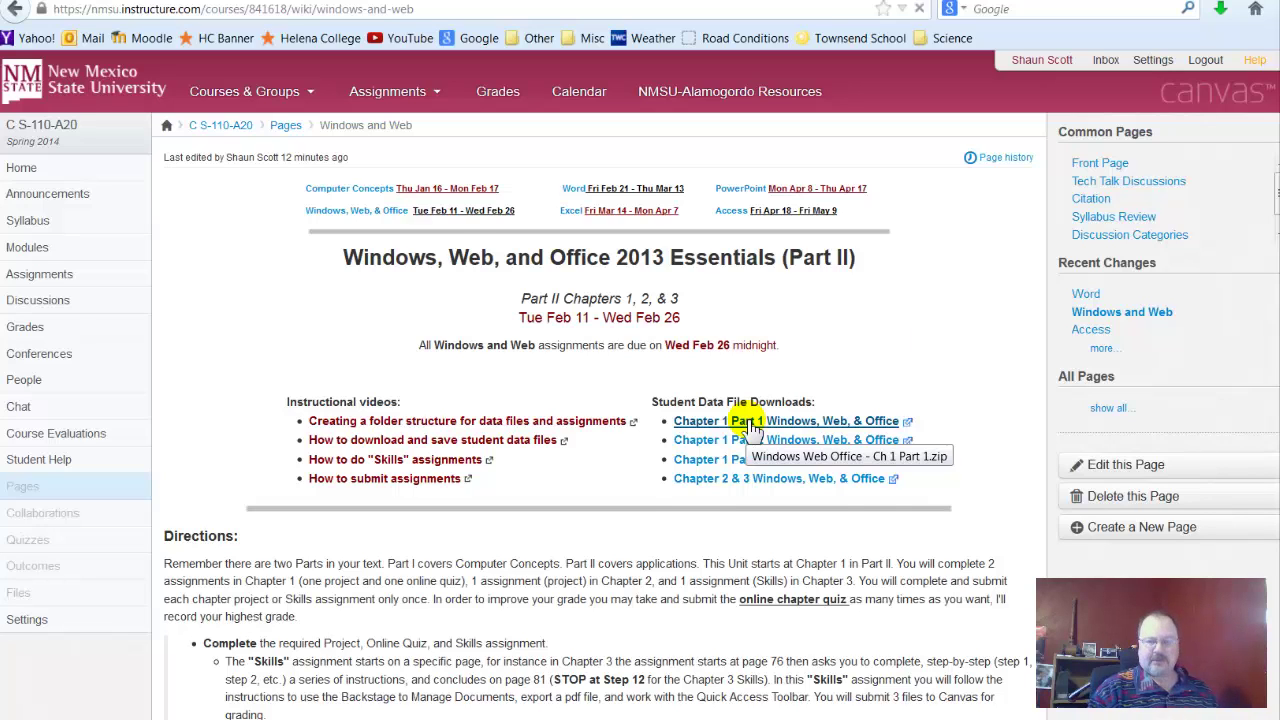
pyautogui.click(750, 421)
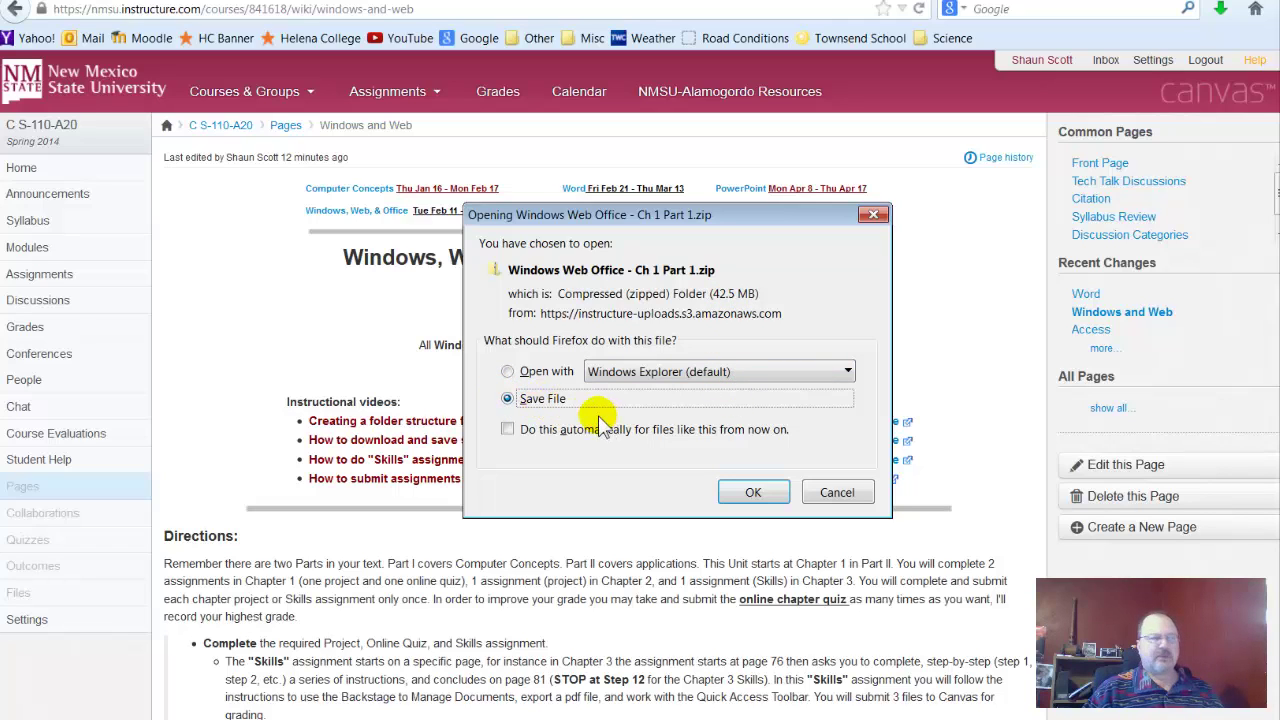
pyautogui.click(838, 492)
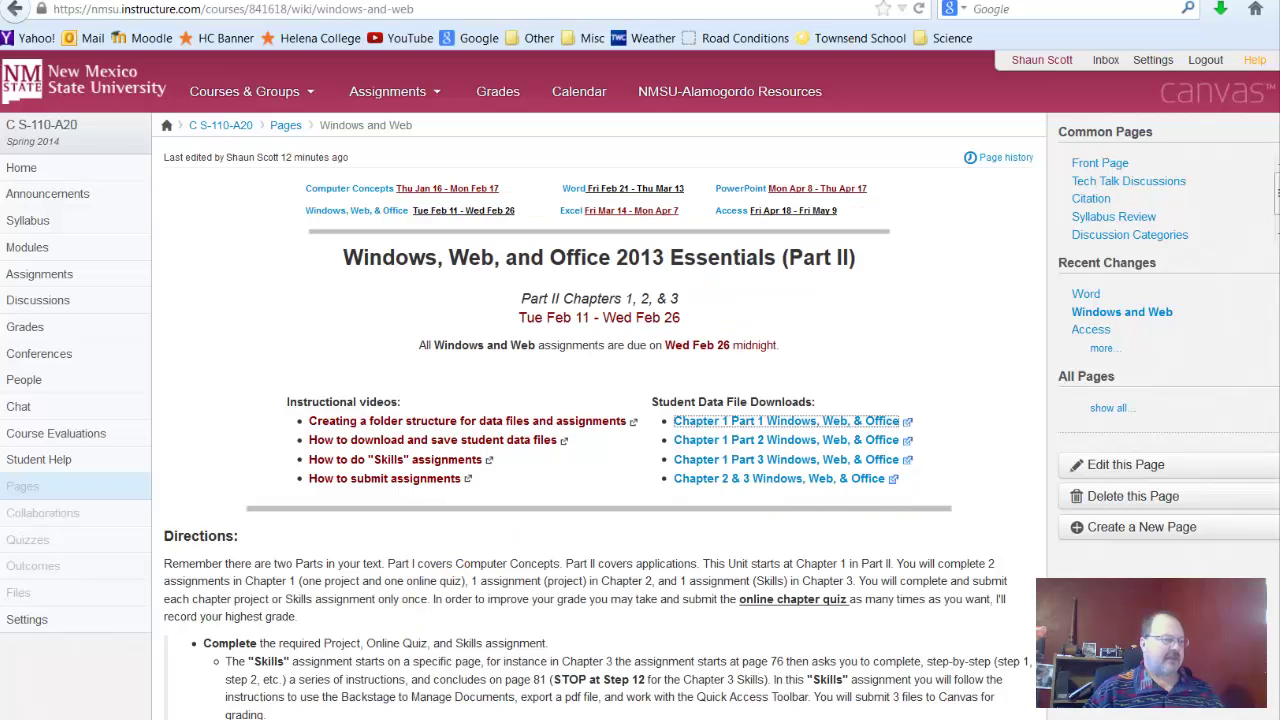
# Copy Windows Web Office - Ch 1 Part 1.zip from Downloads into COURSES > NM > CS 110 Spring 2014 > student data files
pyautogui.click(188, 705)
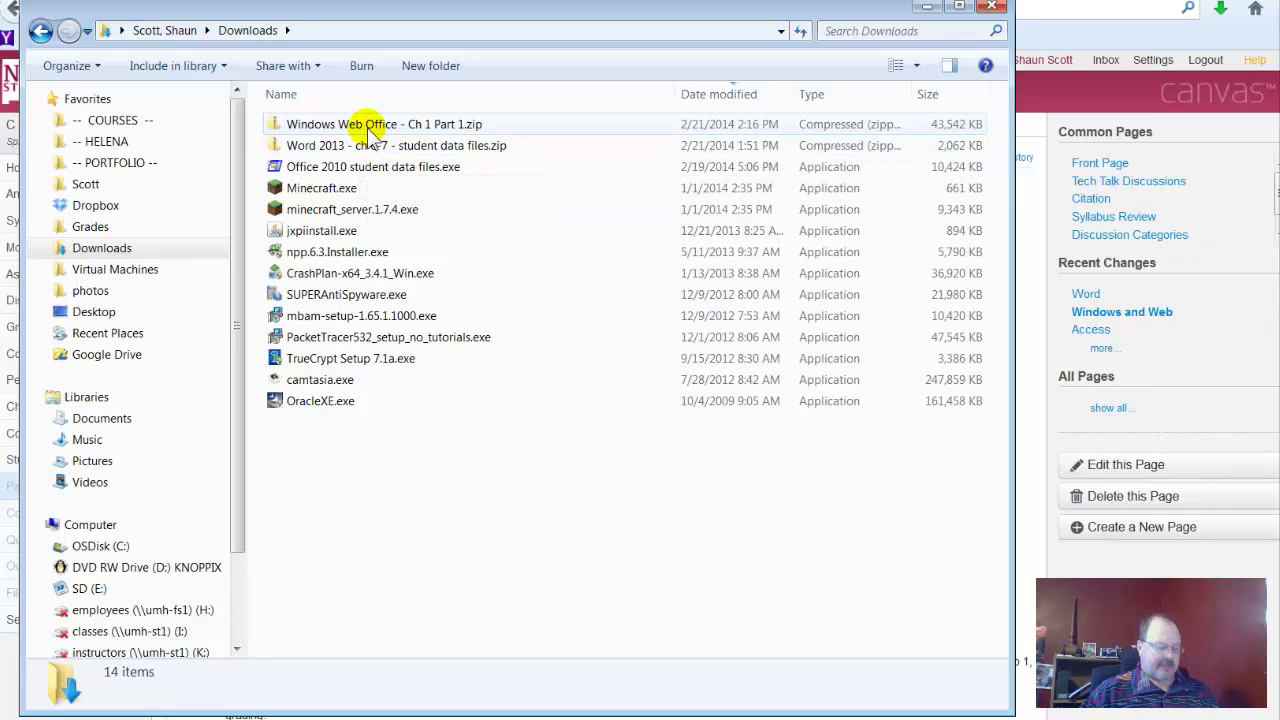
pyautogui.click(370, 135)
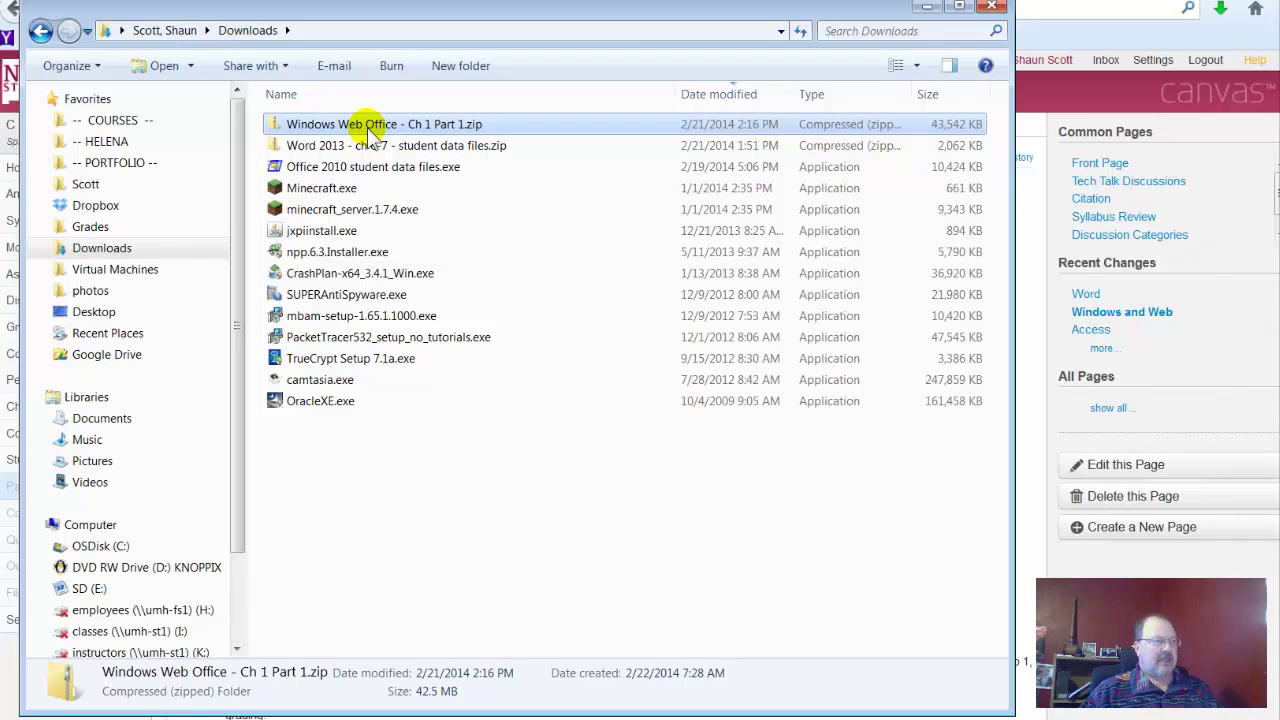
pyautogui.rightClick(369, 129)
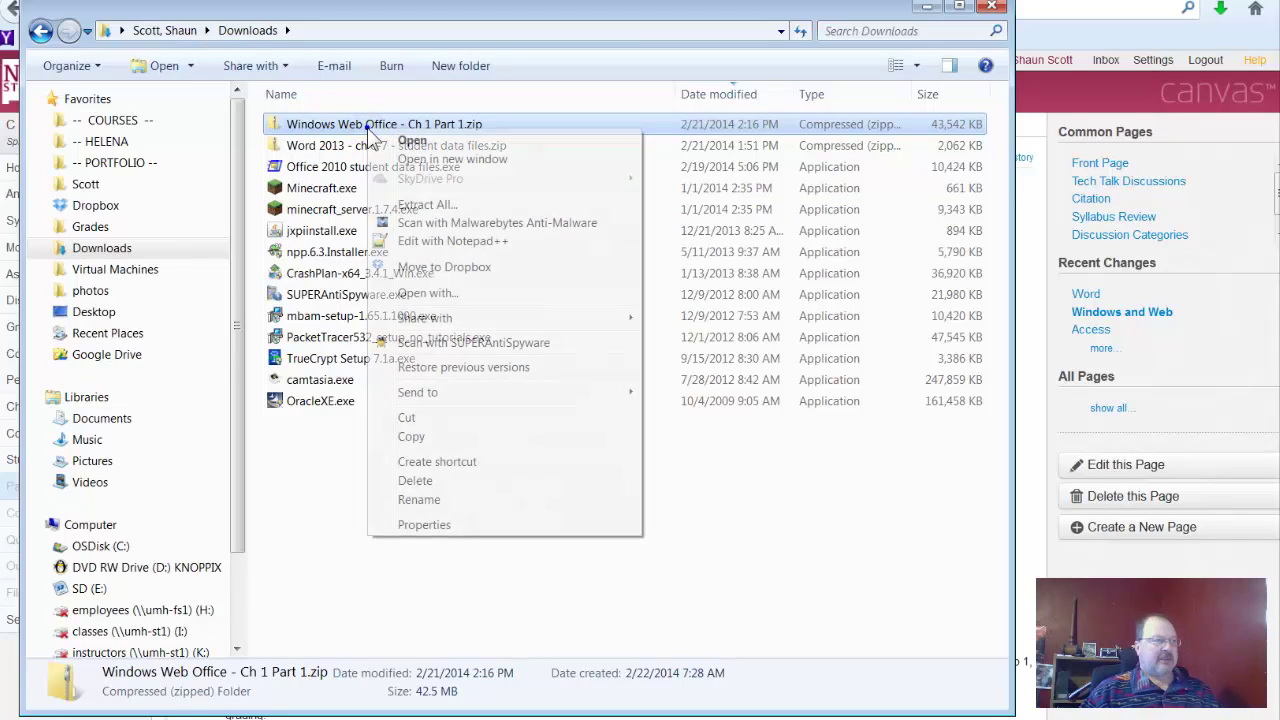
pyautogui.click(436, 436)
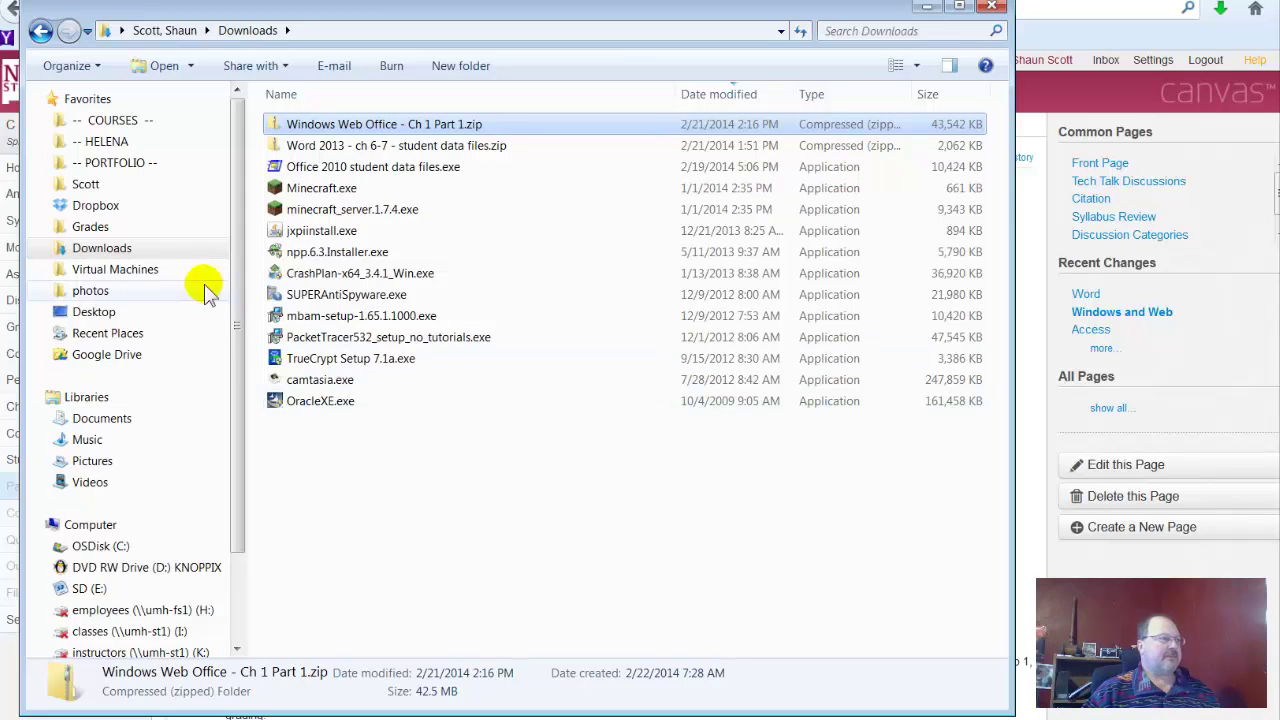
pyautogui.click(125, 121)
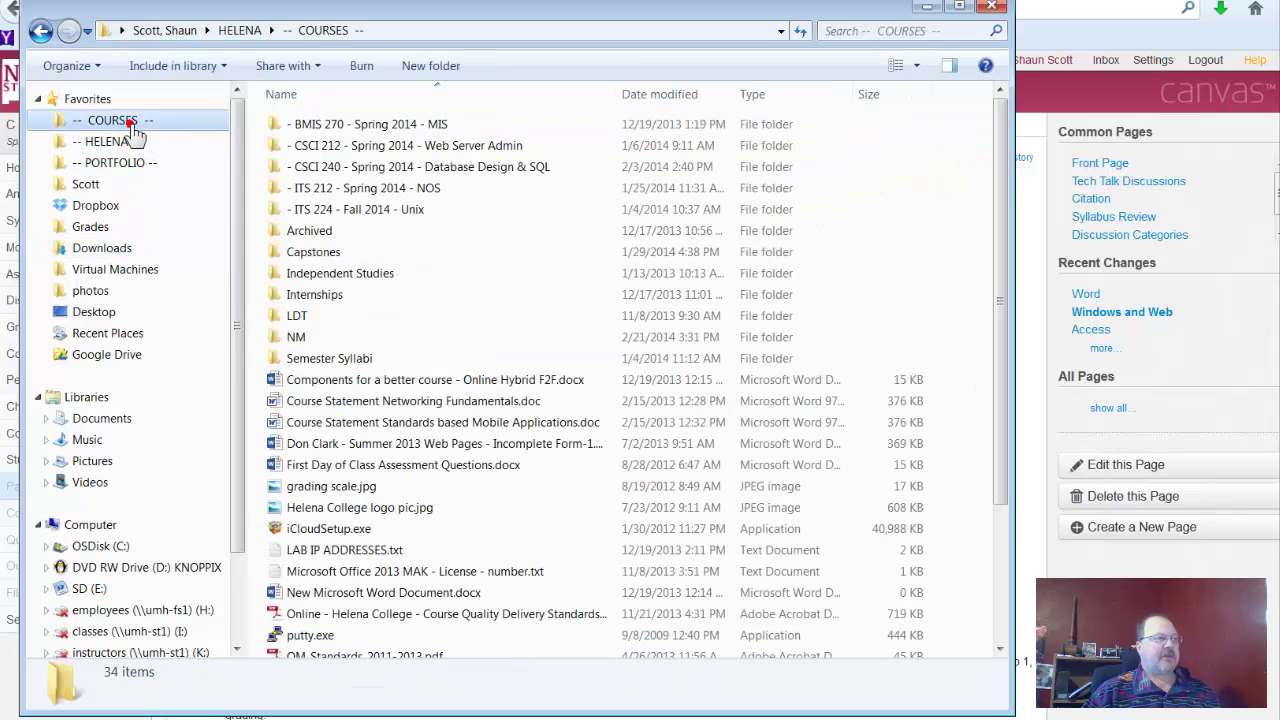
pyautogui.doubleClick(317, 341)
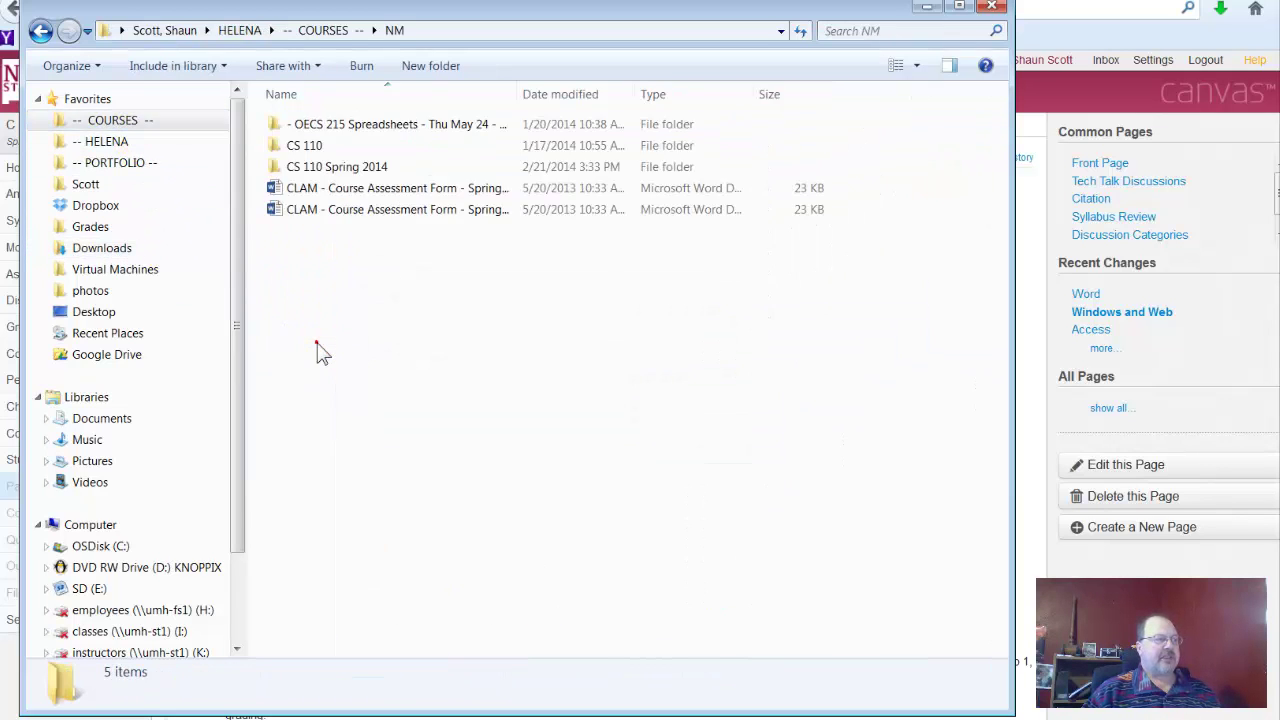
pyautogui.doubleClick(326, 170)
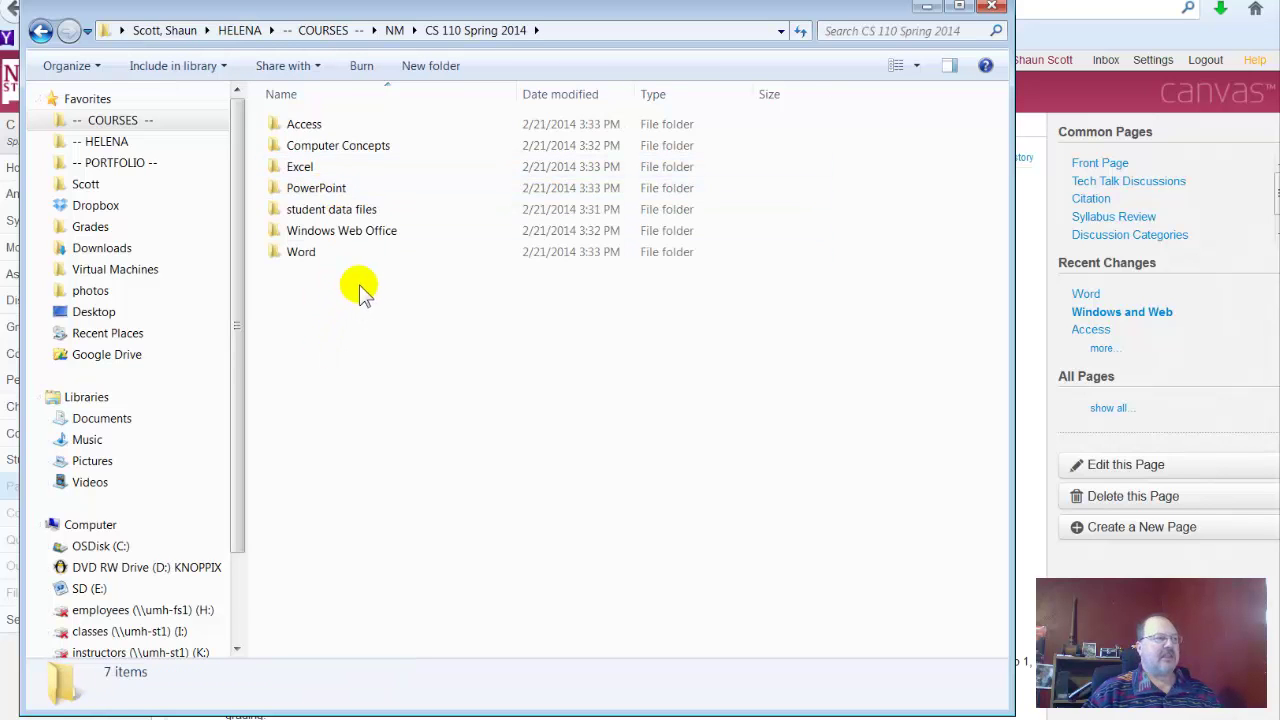
pyautogui.doubleClick(343, 212)
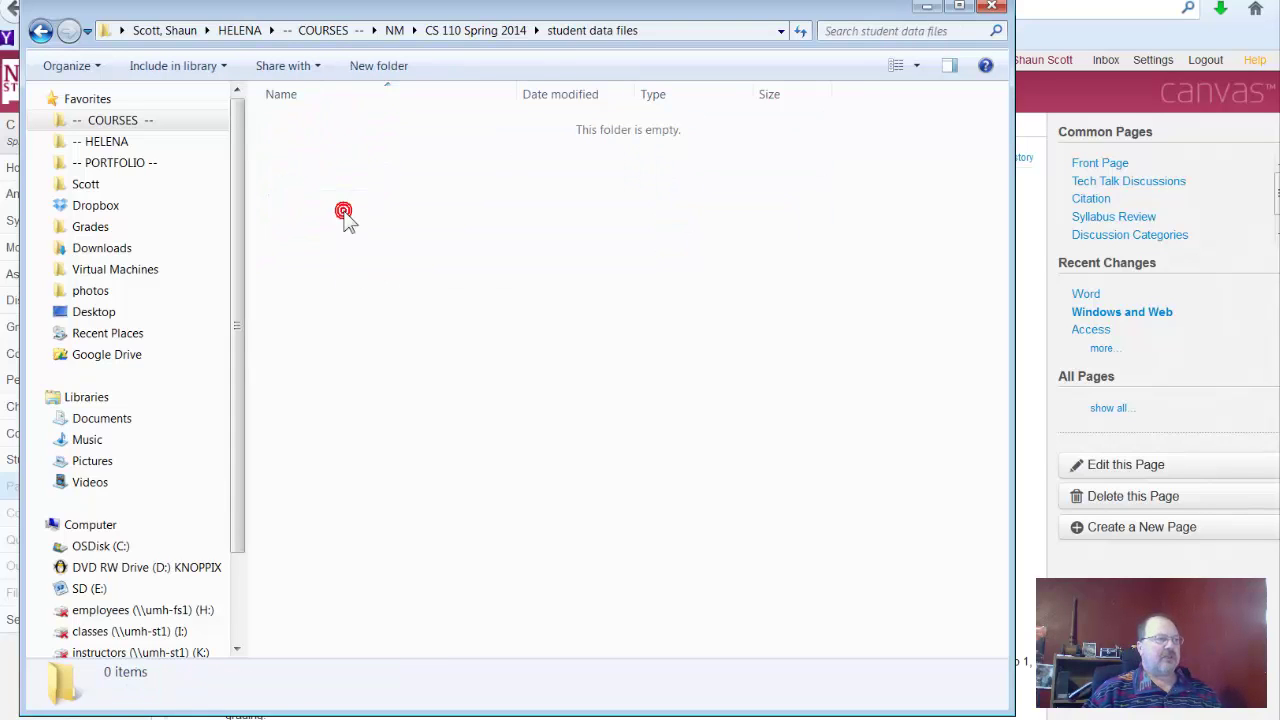
pyautogui.rightClick(382, 263)
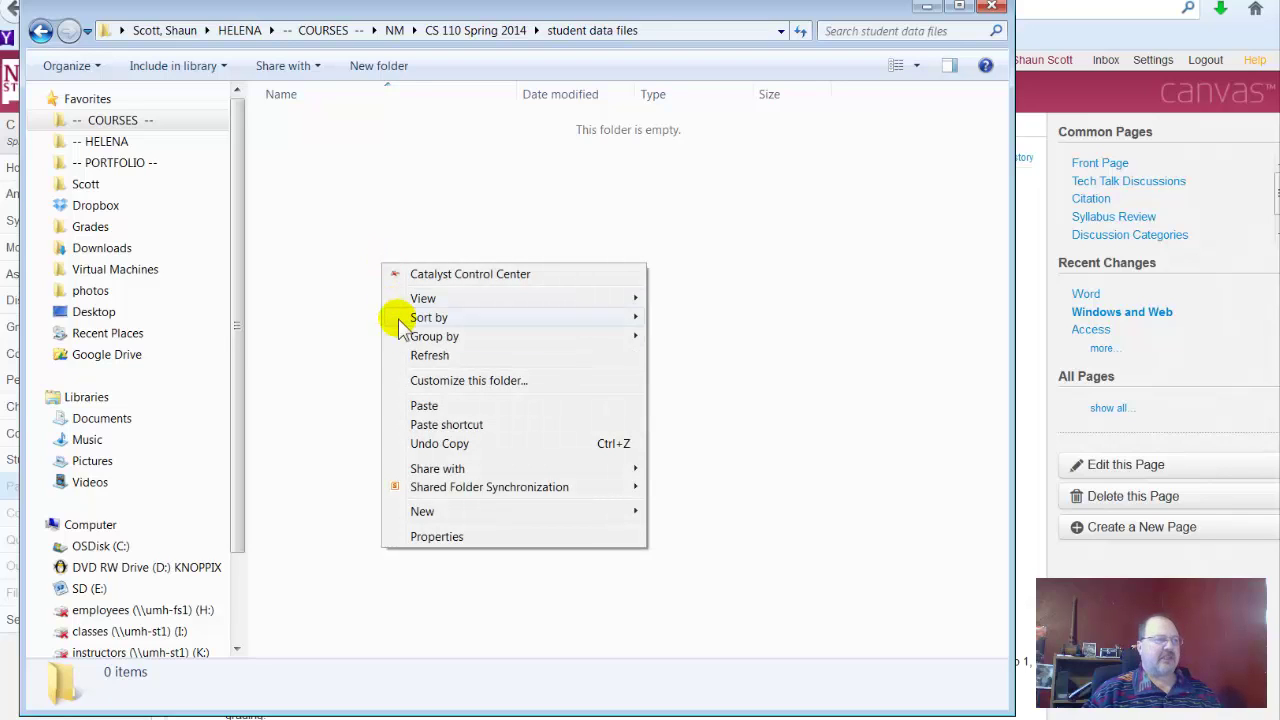
pyautogui.click(424, 408)
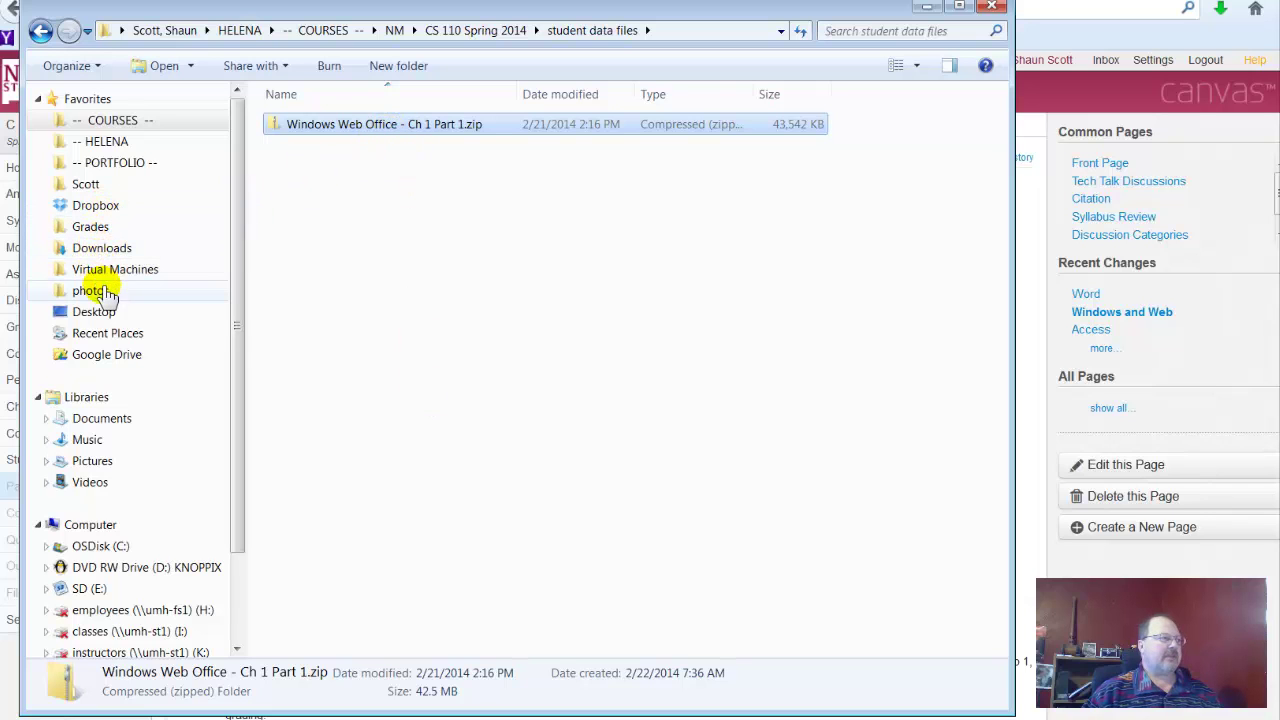
# Copy Word 2013 - ch 6-7 - student data files.zip from Downloads into the CS 110 student data files folder
pyautogui.click(100, 248)
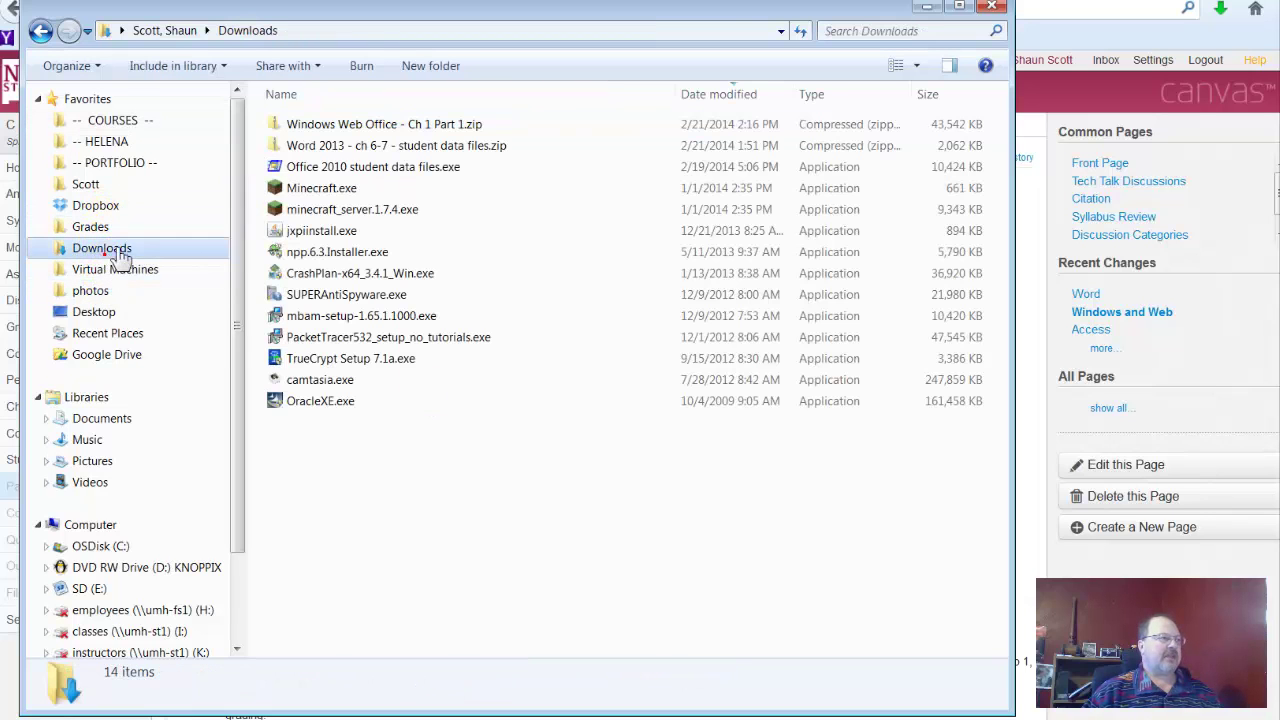
pyautogui.rightClick(366, 146)
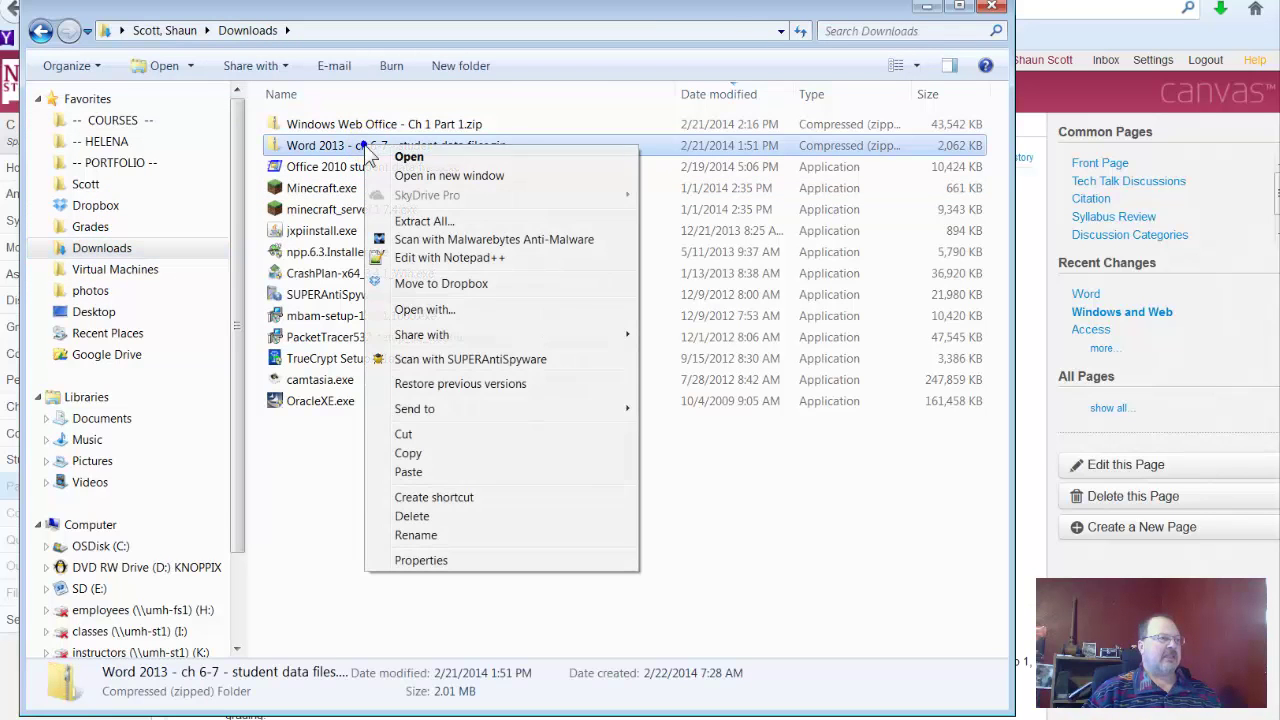
pyautogui.click(415, 453)
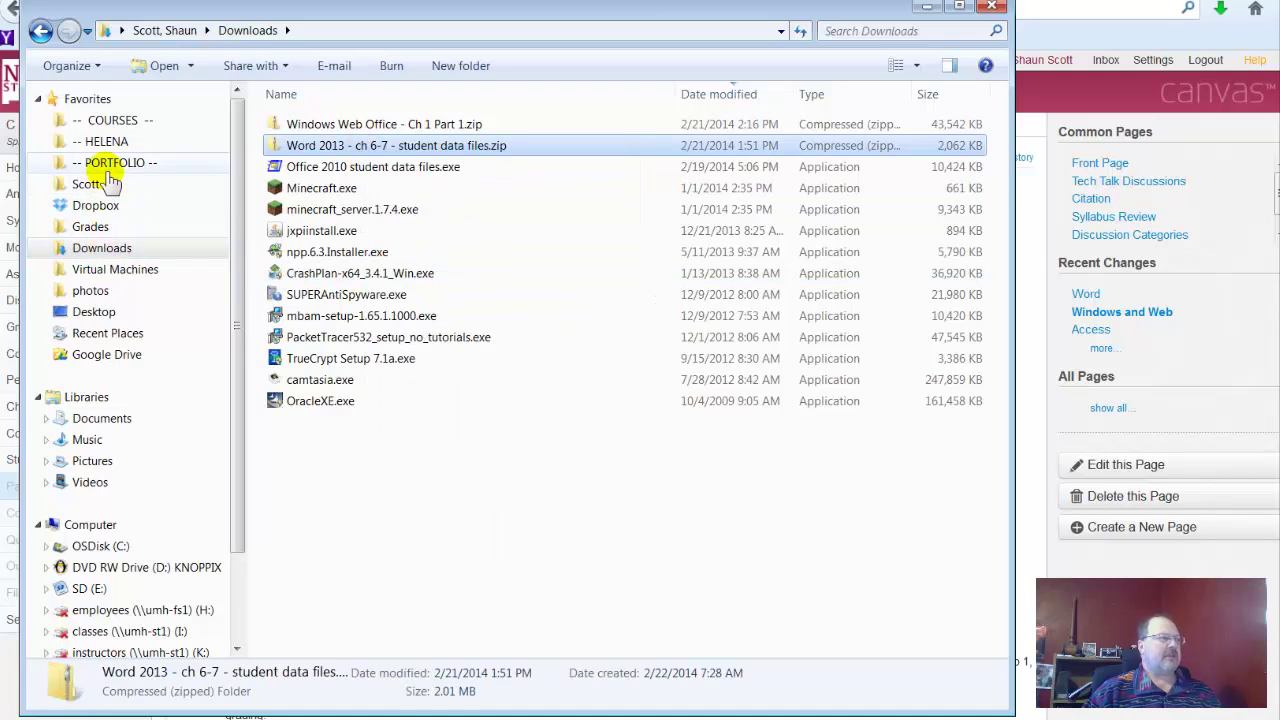
pyautogui.click(122, 124)
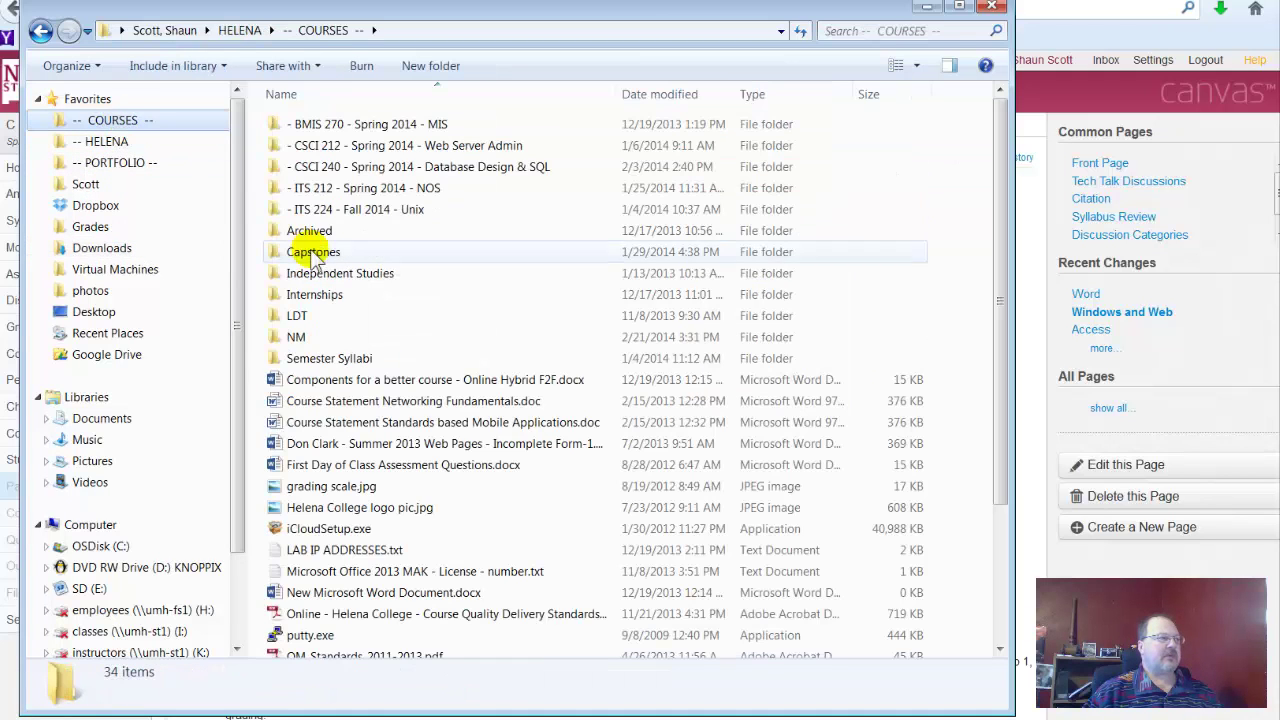
pyautogui.doubleClick(330, 336)
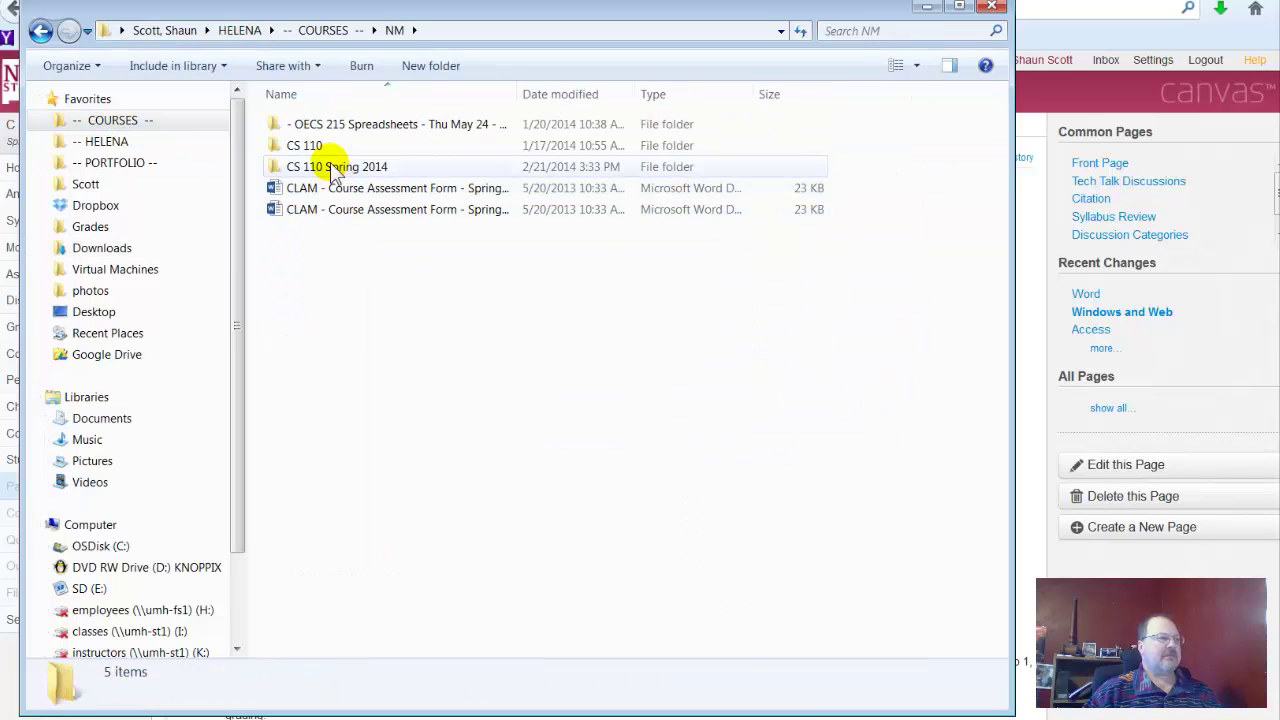
pyautogui.click(330, 164)
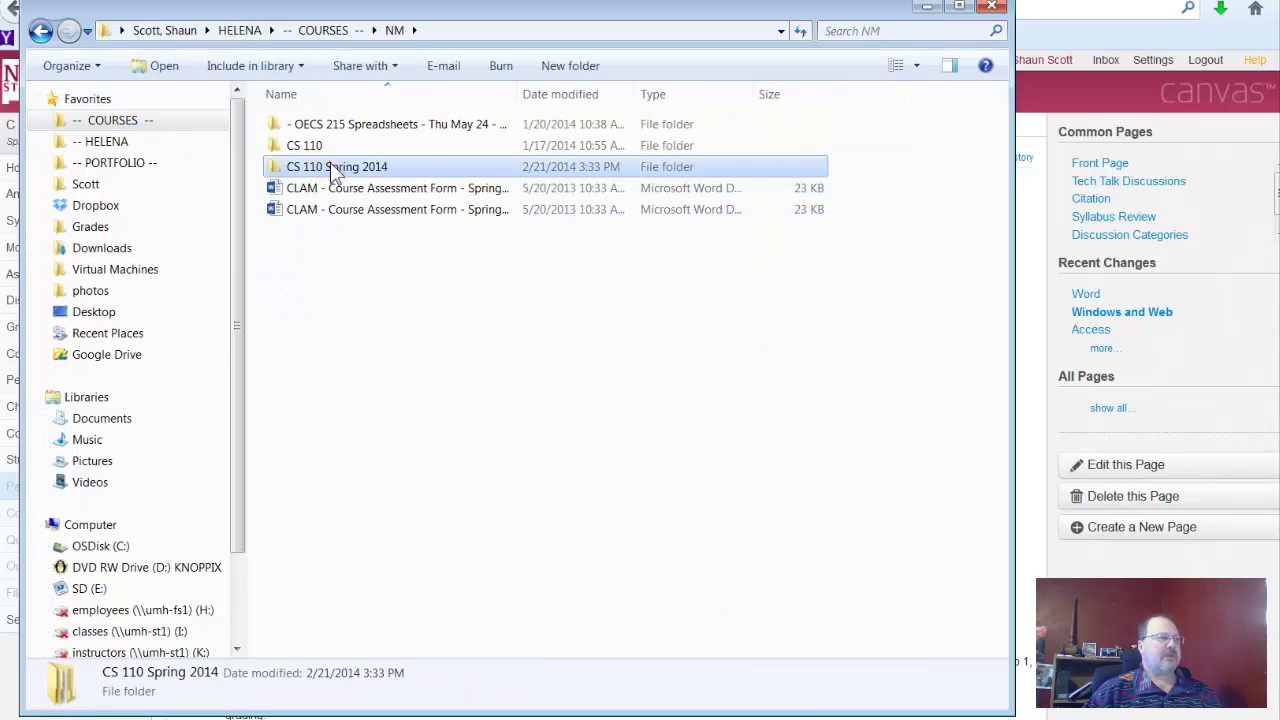
pyautogui.doubleClick(335, 168)
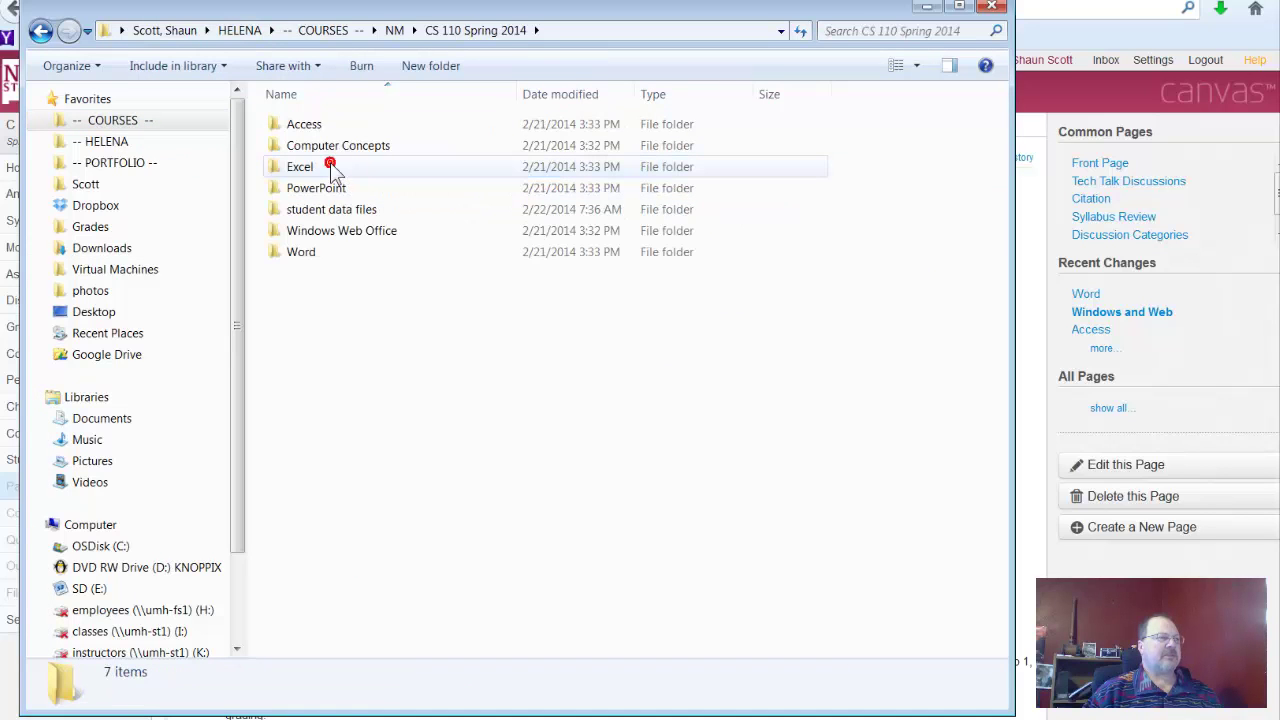
pyautogui.doubleClick(345, 215)
pyautogui.rightClick(415, 356)
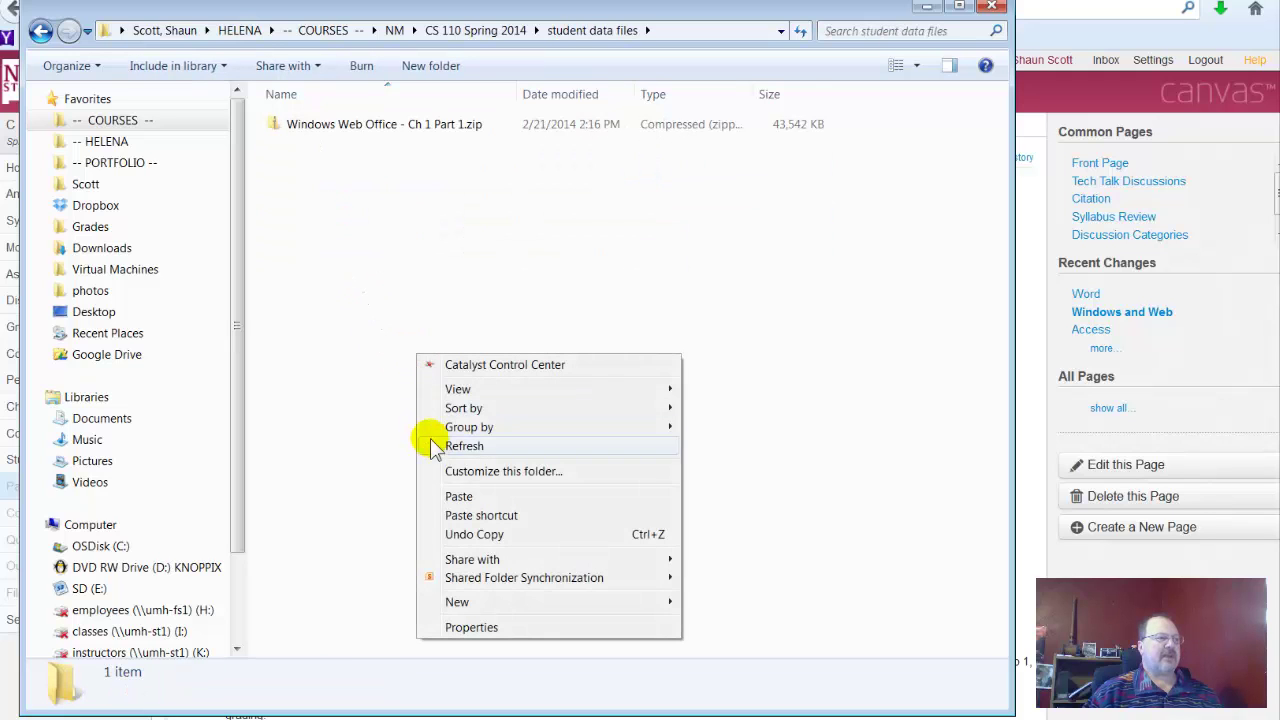
pyautogui.click(486, 497)
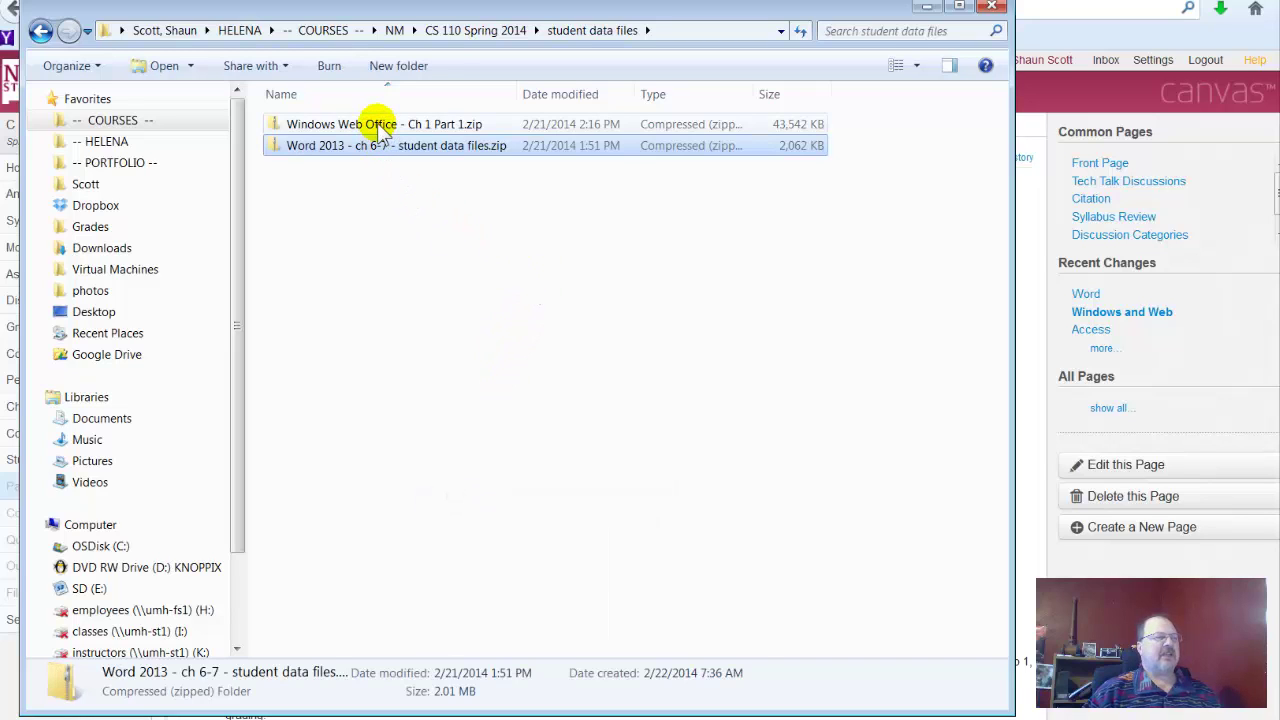
pyautogui.click(404, 246)
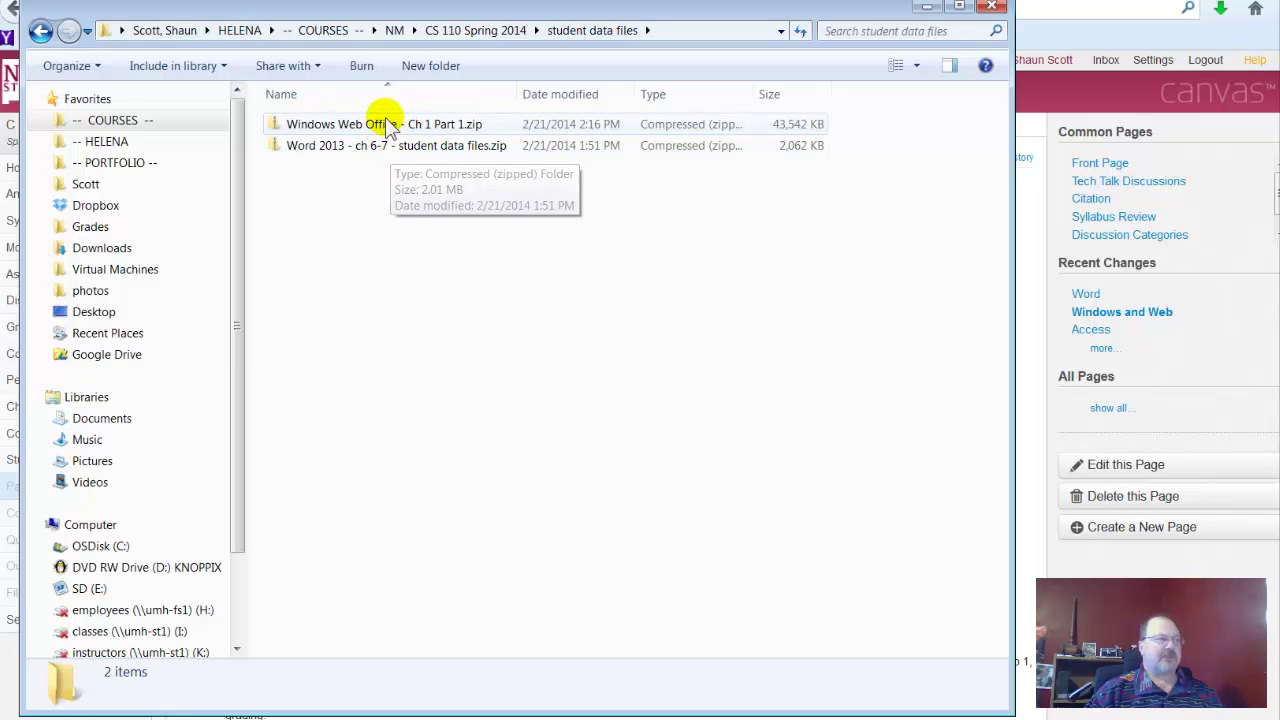
# Extract Windows Web Office - Ch 1 Part 1.zip into its own folder
pyautogui.click(372, 125)
pyautogui.rightClick(384, 119)
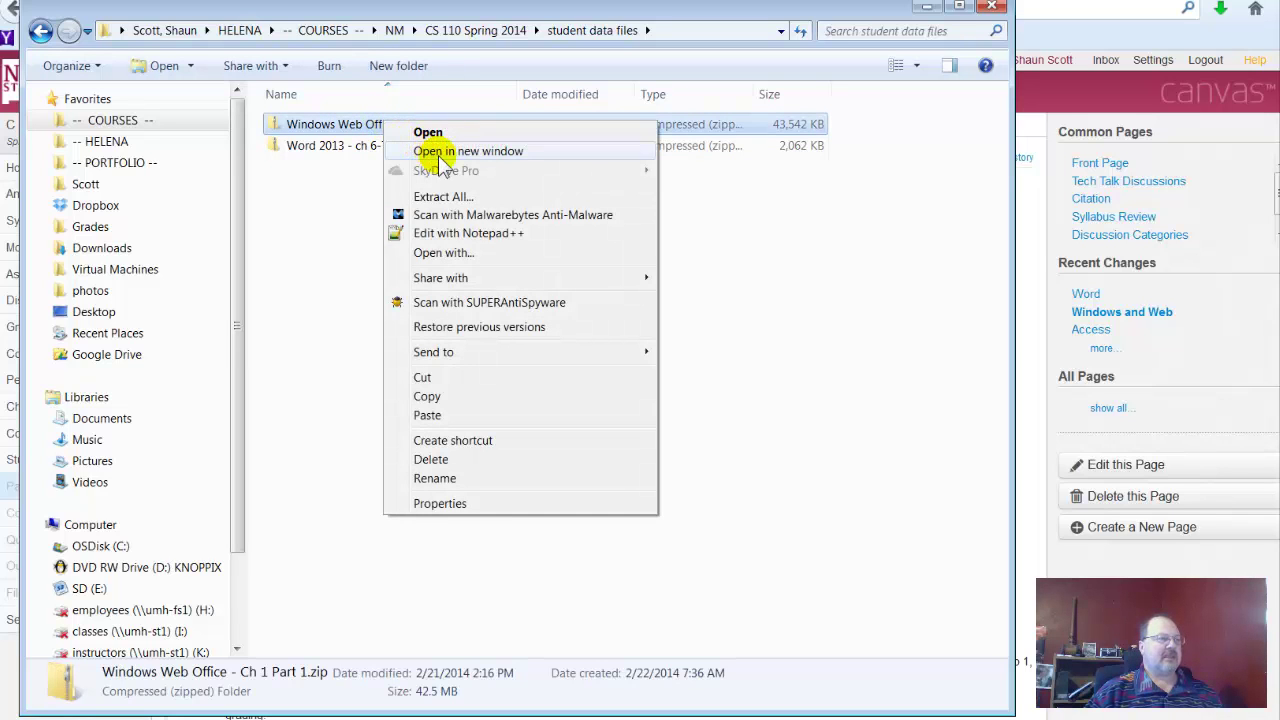
pyautogui.click(480, 197)
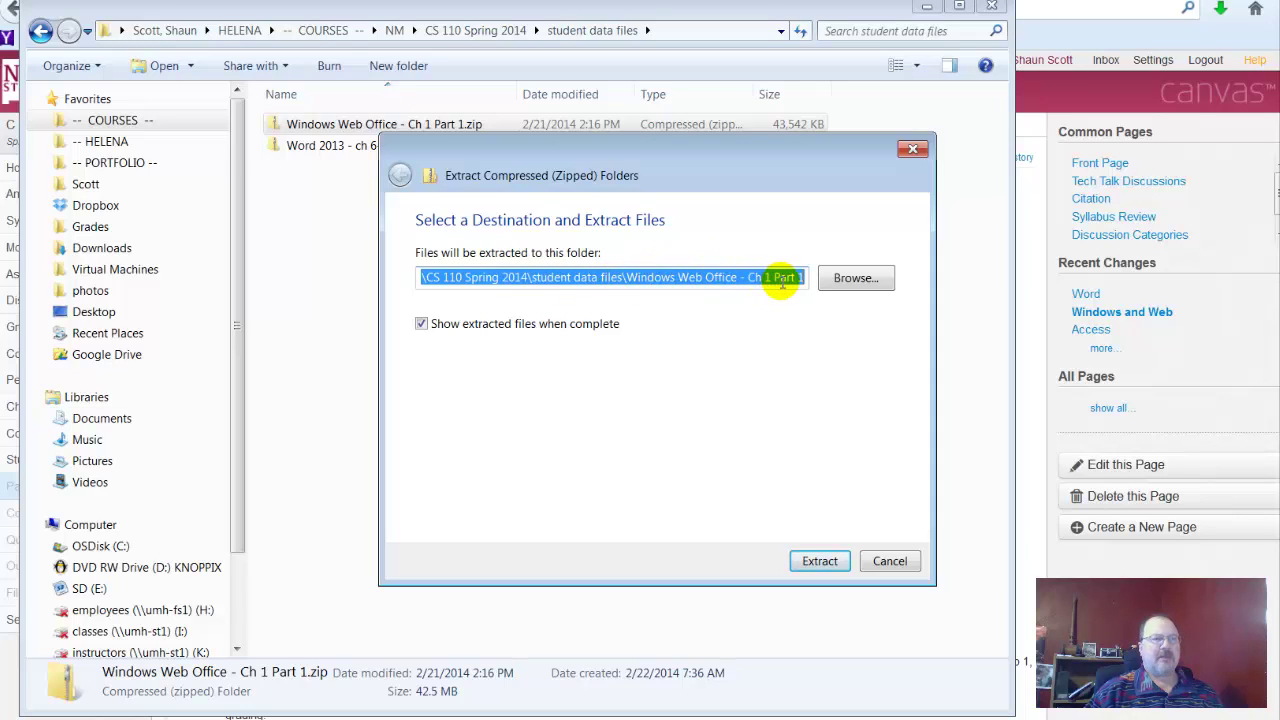
pyautogui.click(820, 562)
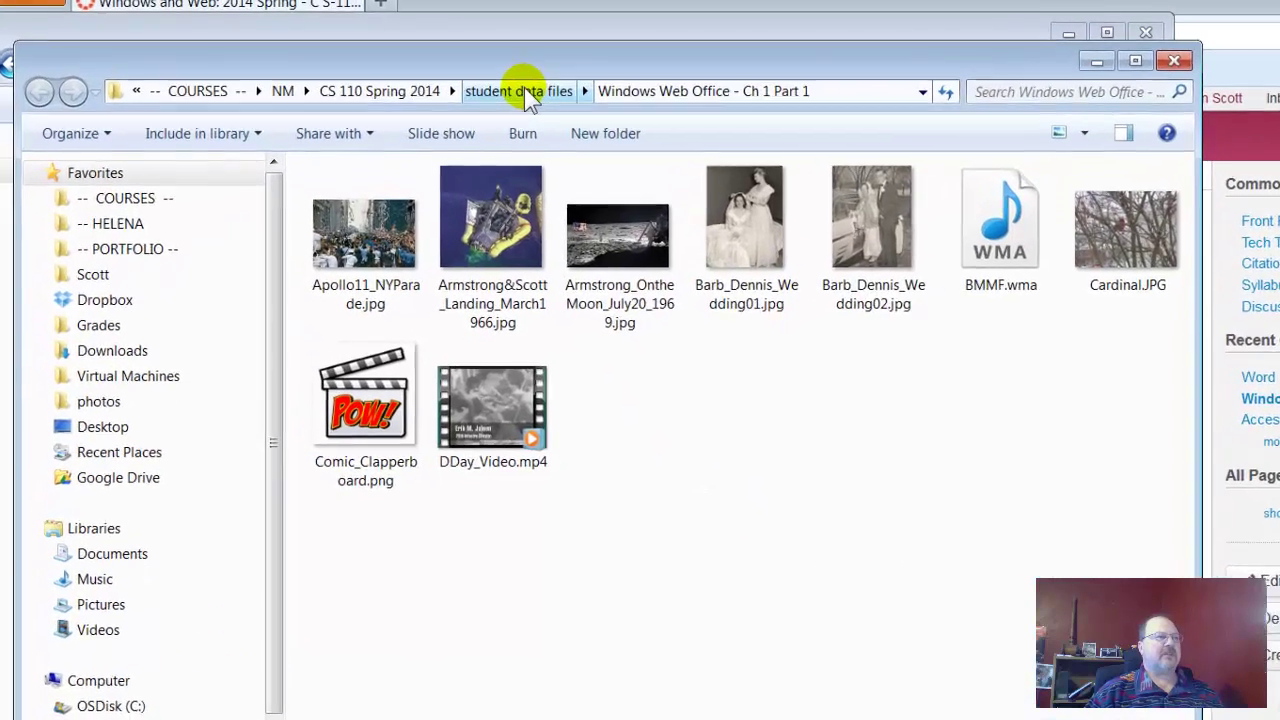
# Inspect the extracted Ch 1 Part 1 folder's photos, BMMF.wma and DDay_Video.mp4, then return to student data files
pyautogui.click(466, 54)
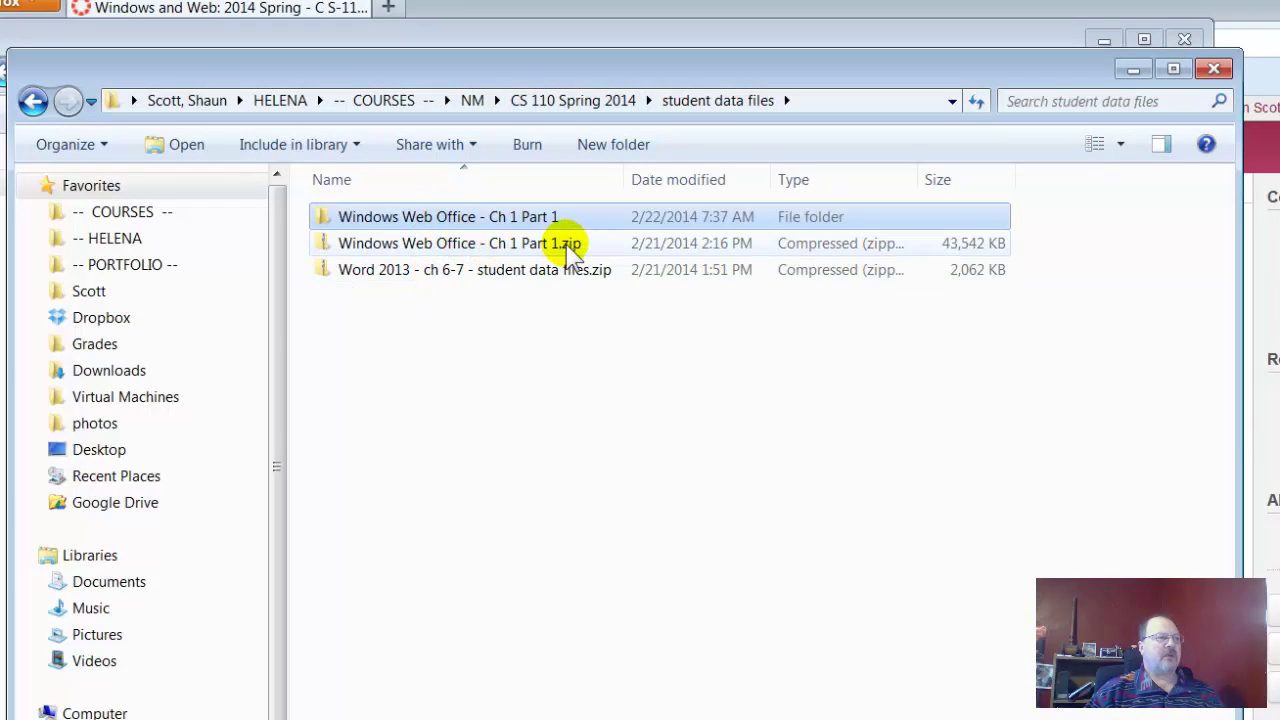
pyautogui.doubleClick(504, 216)
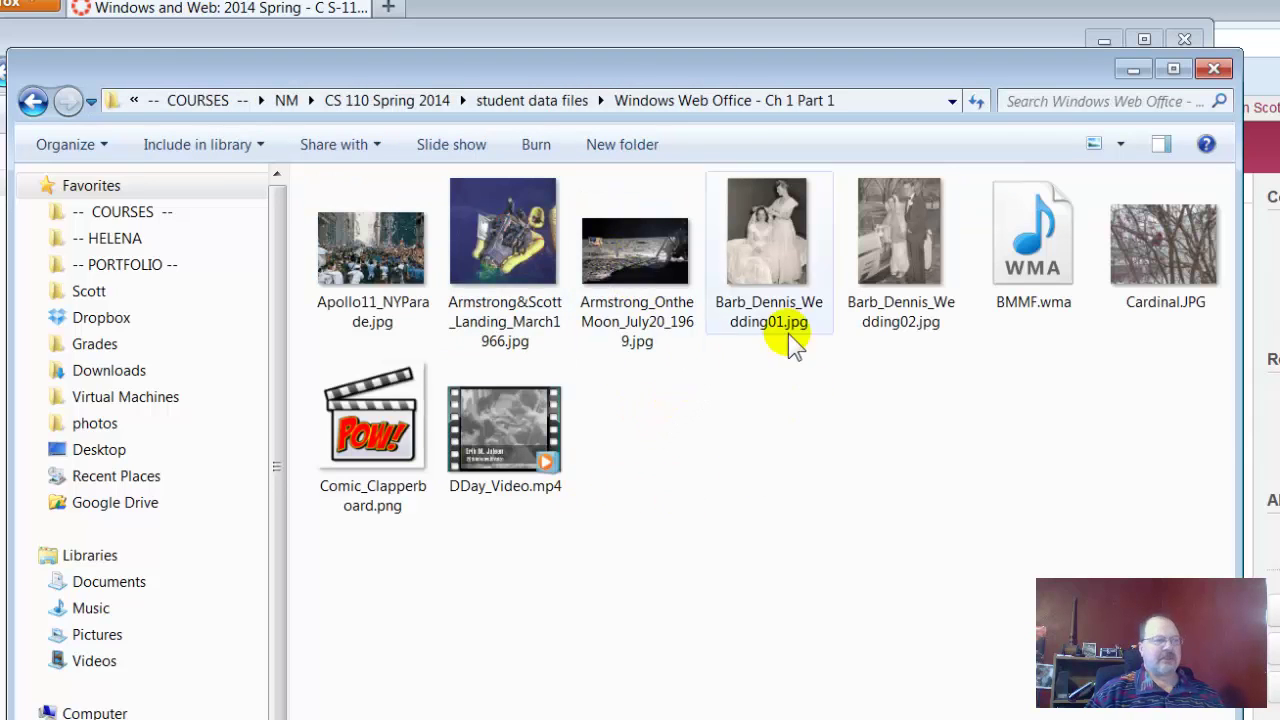
pyautogui.click(32, 101)
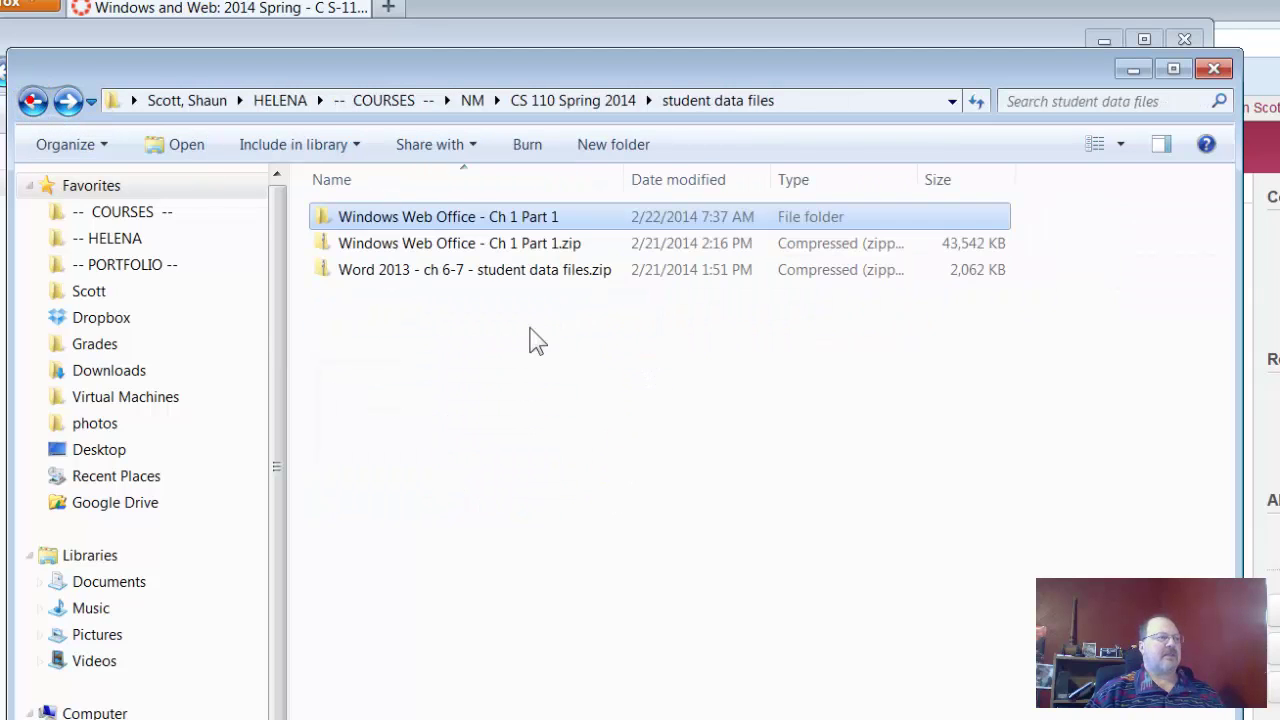
# Extract all files from the Word 2013 - ch 6-7 zip into the suggested folder
pyautogui.rightClick(457, 272)
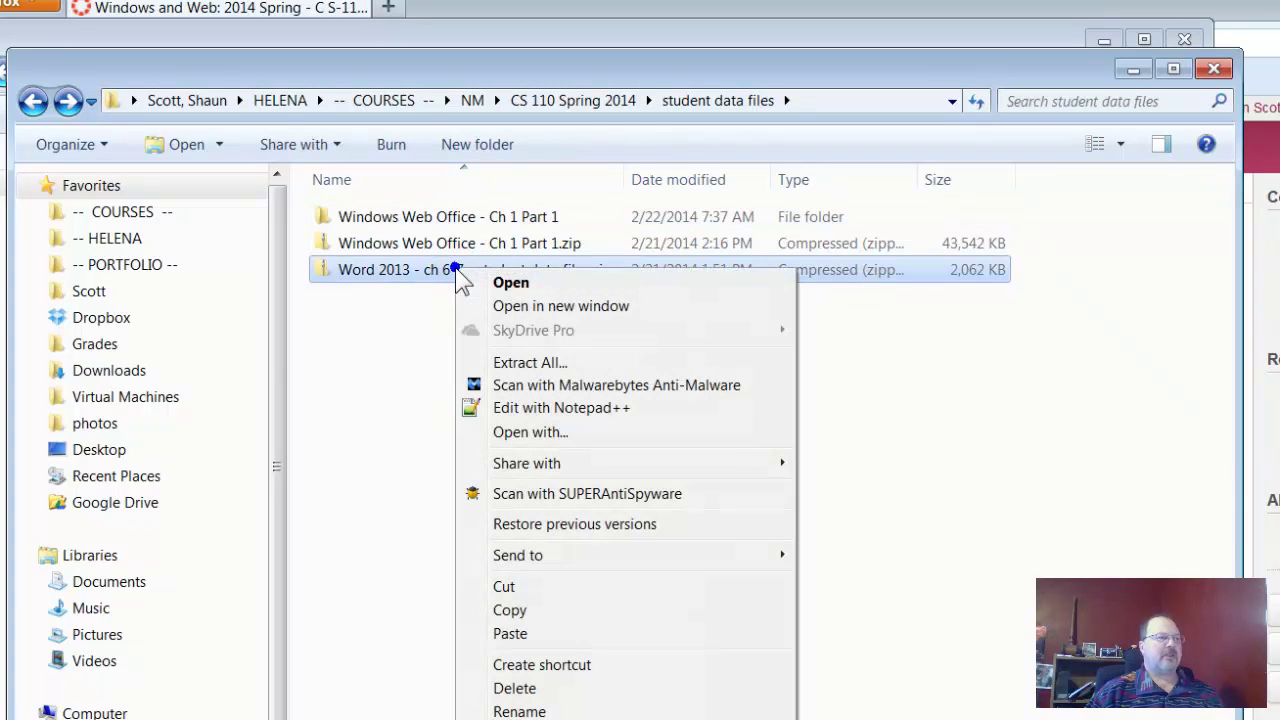
pyautogui.click(571, 366)
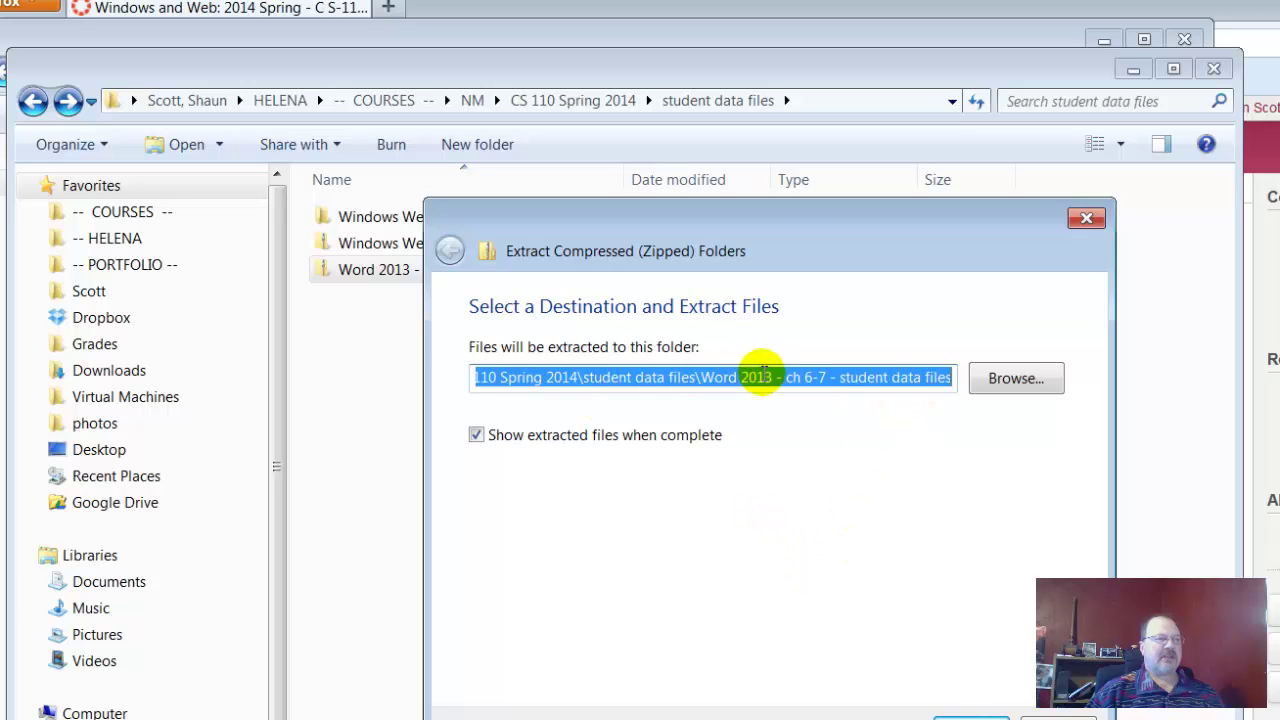
pyautogui.click(968, 708)
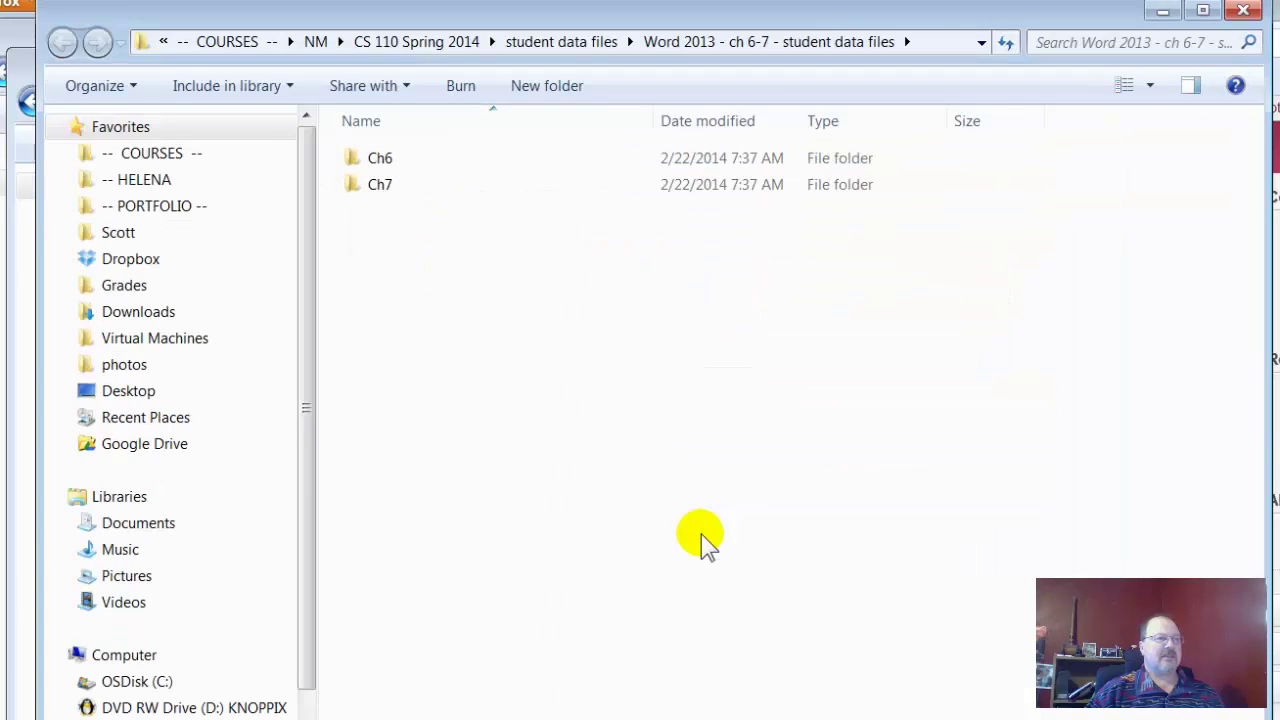
# Look inside the extracted Ch6 folder, then view the Ch7 folder's files
pyautogui.doubleClick(395, 170)
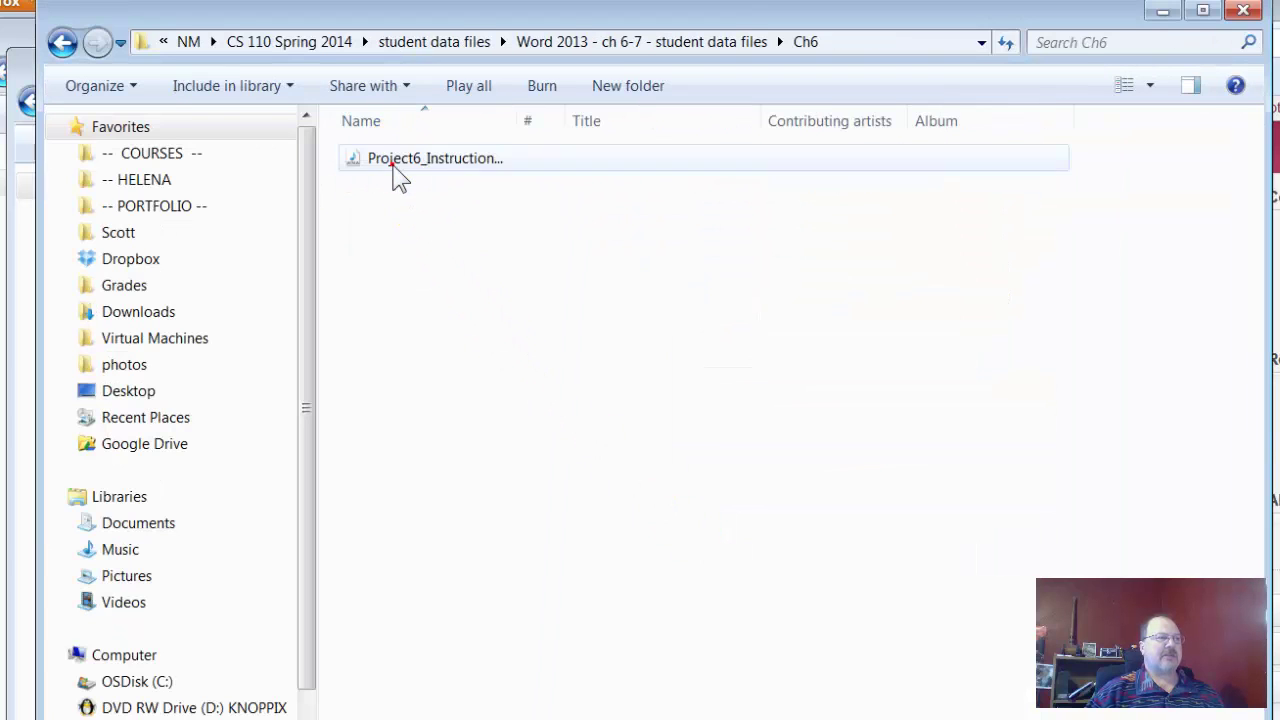
pyautogui.click(59, 43)
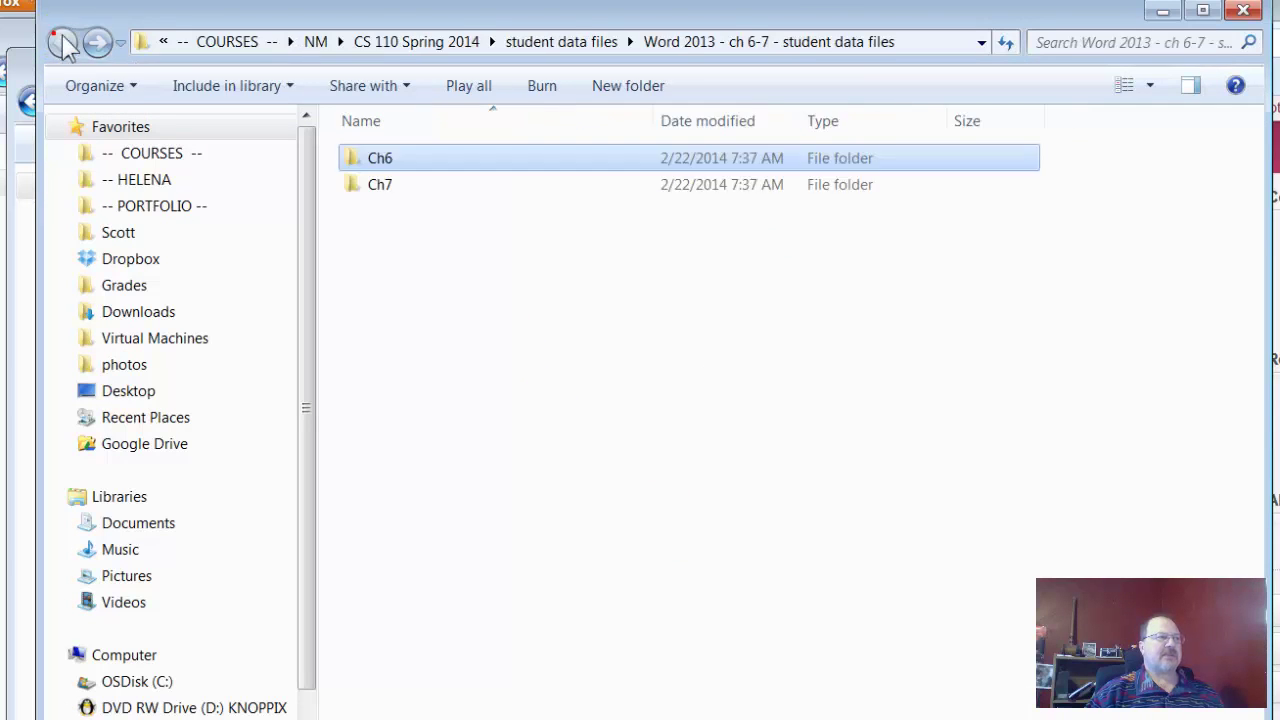
pyautogui.doubleClick(386, 184)
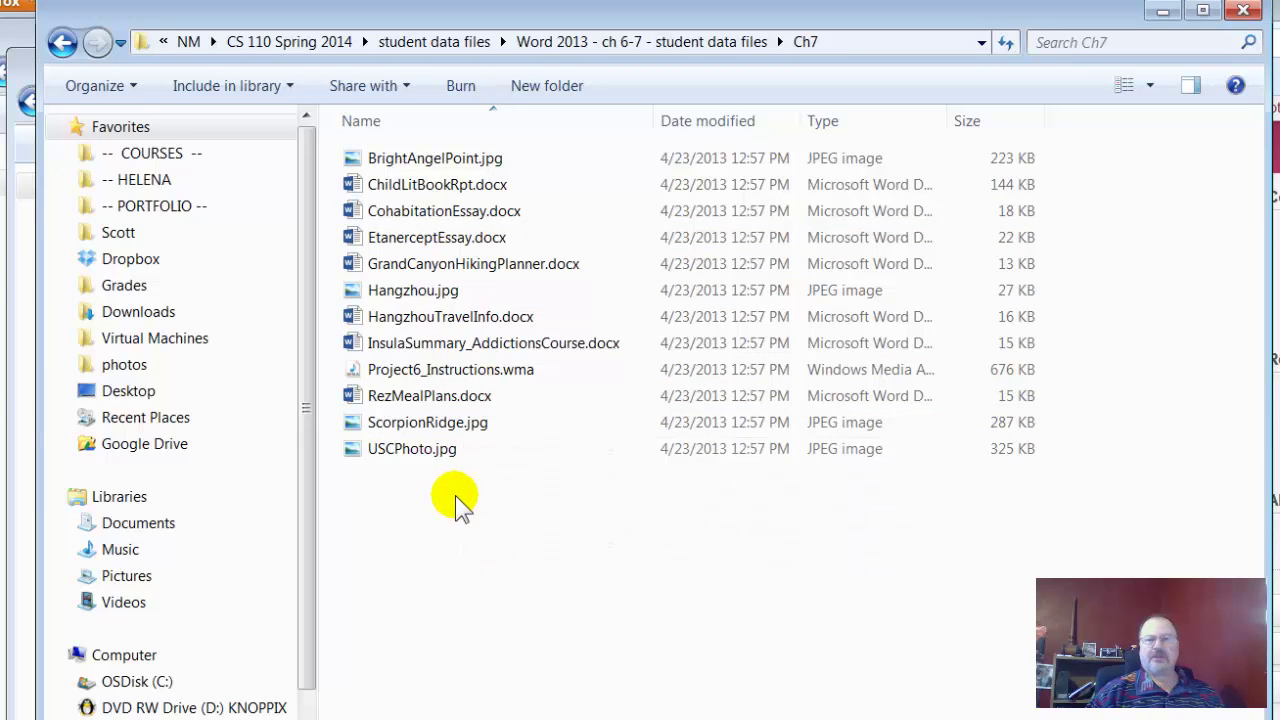
# Go back to student data files and create a new folder there named 'zipped'
pyautogui.click(60, 44)
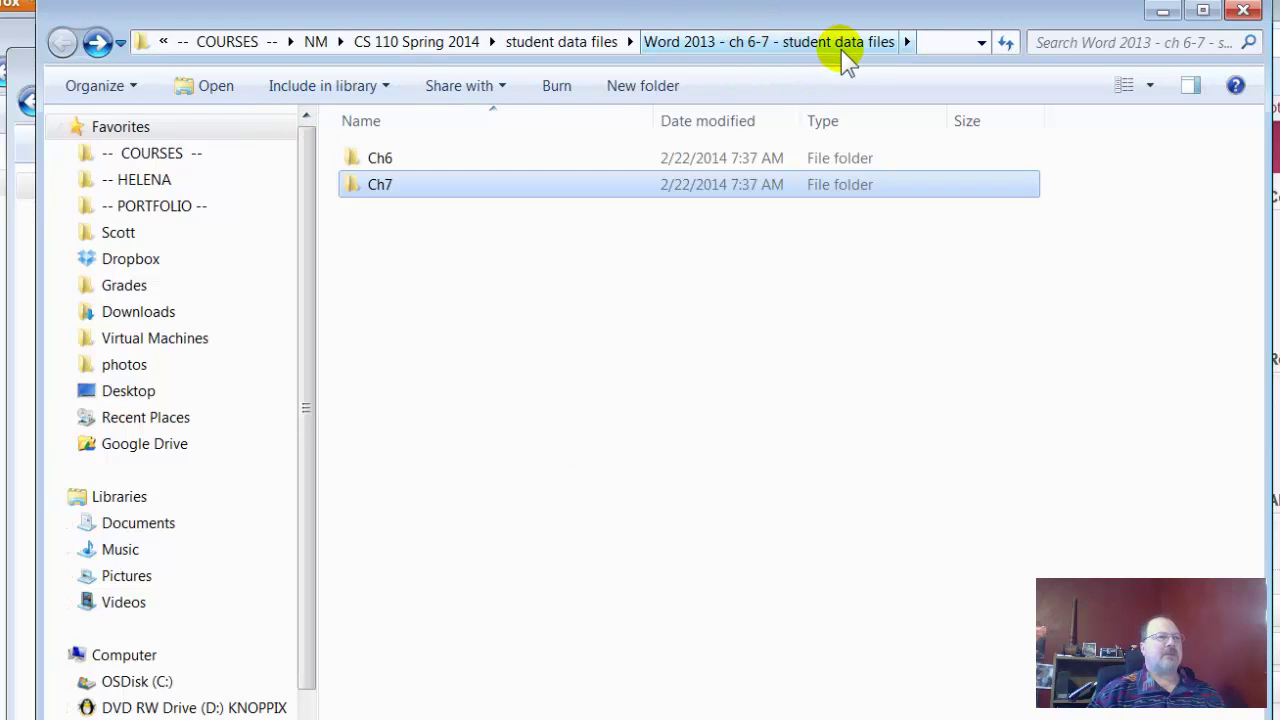
pyautogui.click(550, 43)
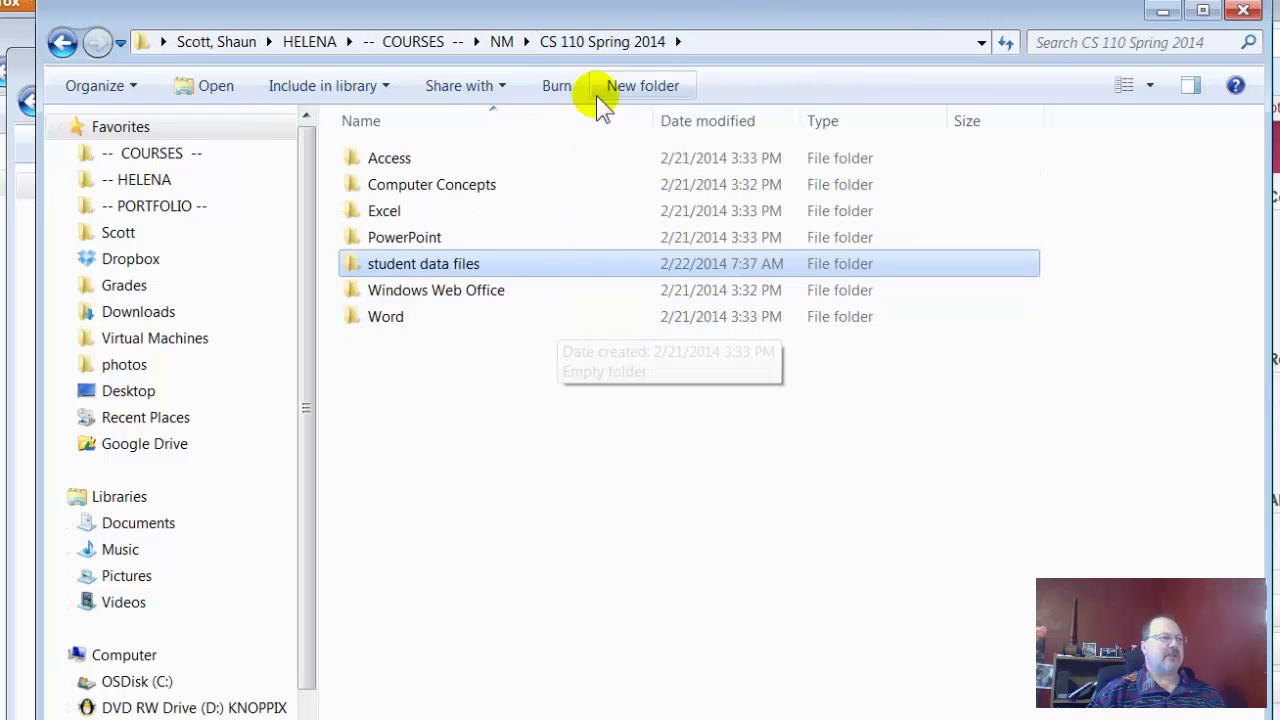
pyautogui.doubleClick(471, 264)
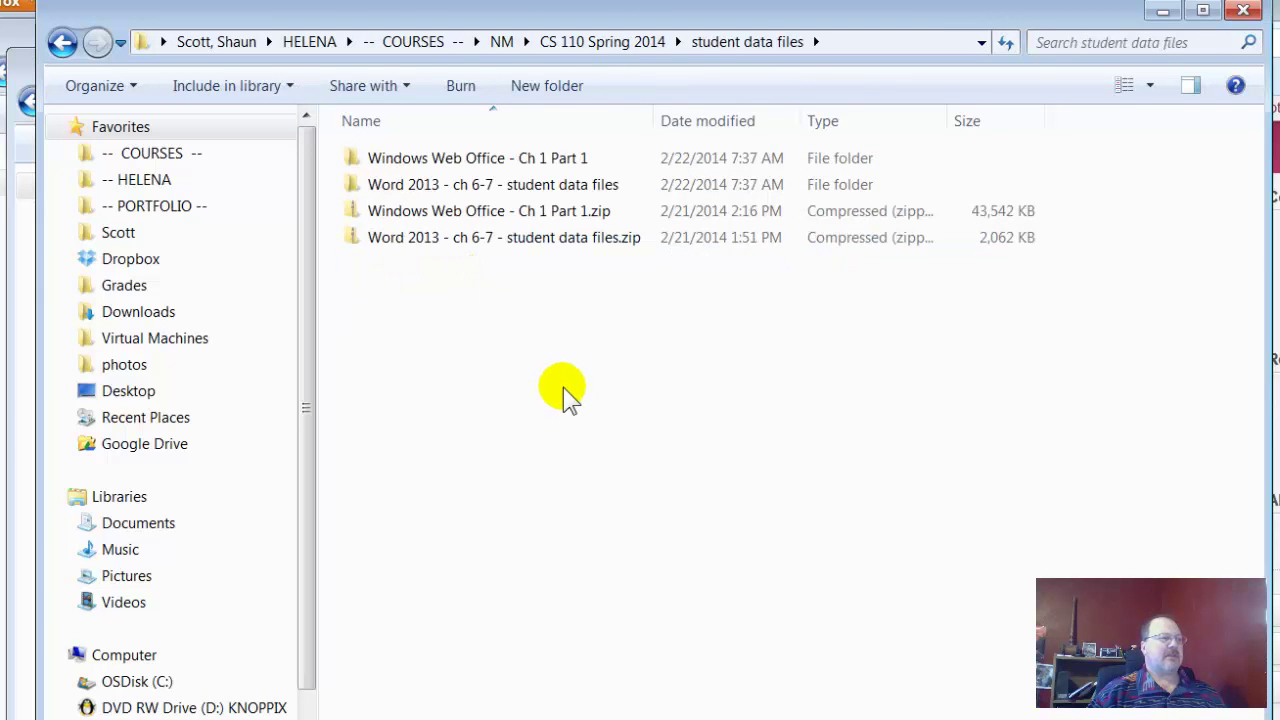
pyautogui.rightClick(505, 362)
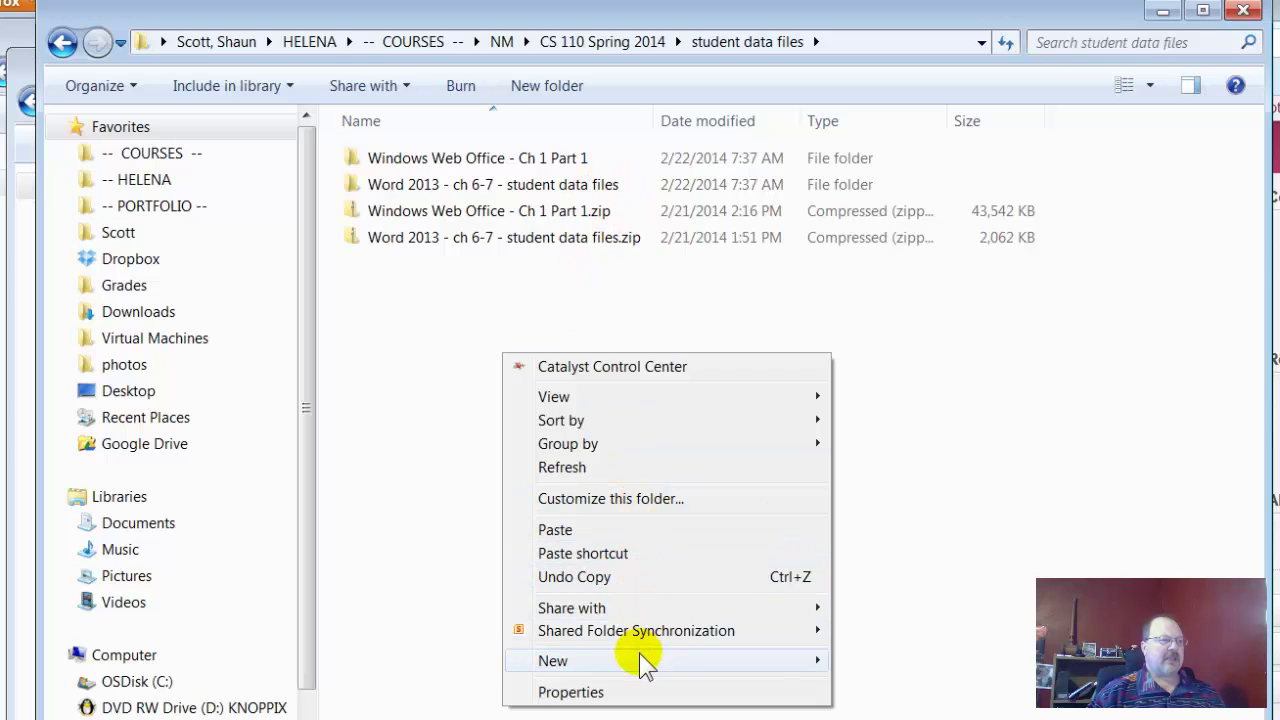
pyautogui.moveTo(641, 658)
pyautogui.click(855, 657)
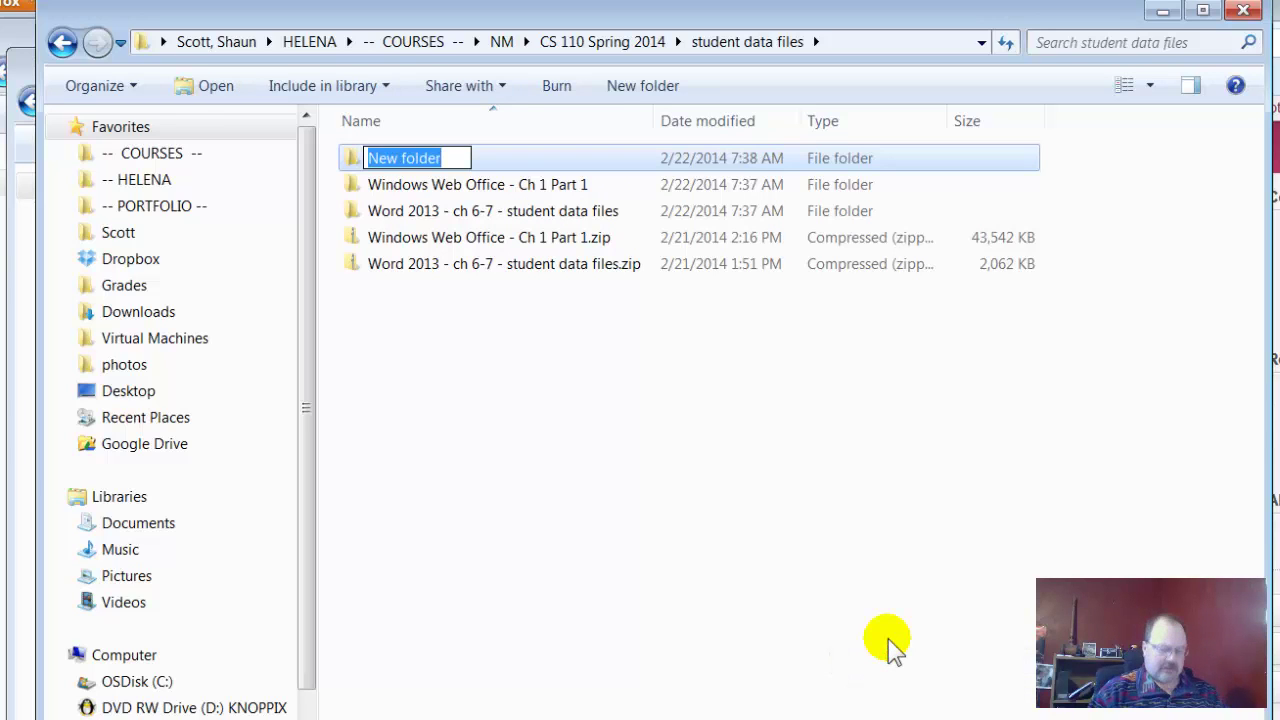
pyautogui.write('zipped')
pyautogui.press('Return')
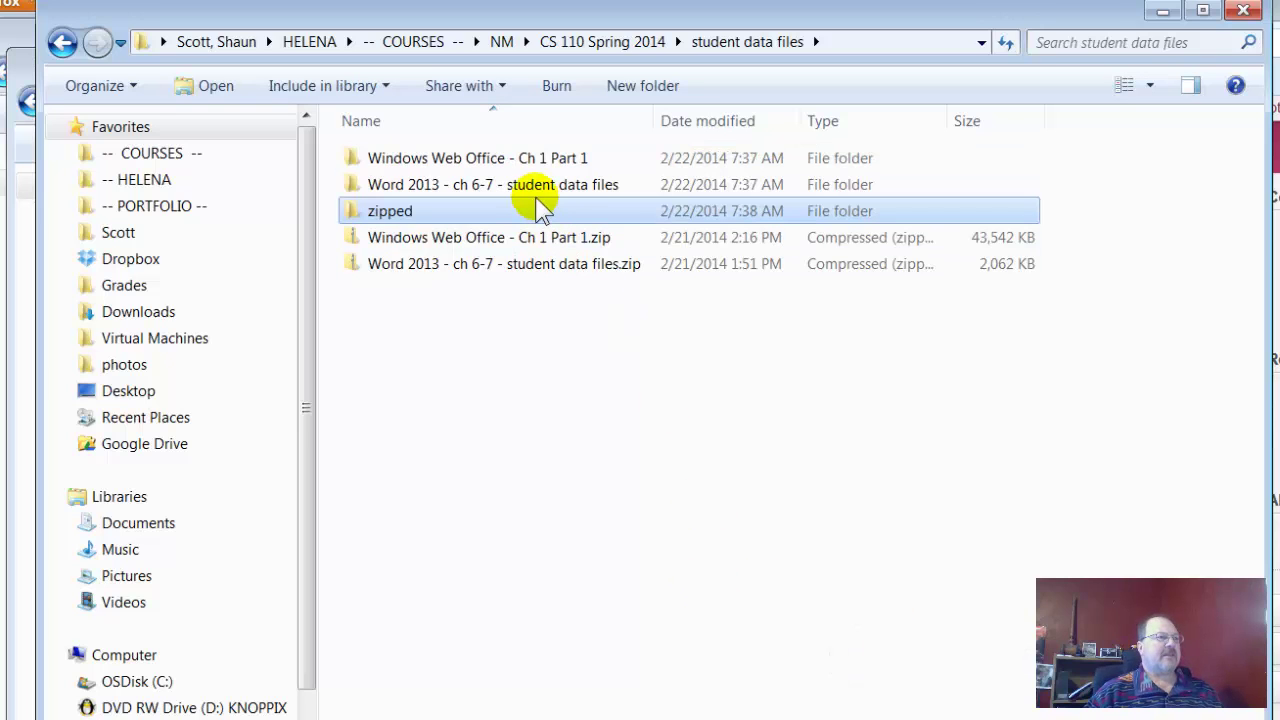
# Select both zip files and drag them into the zipped folder
pyautogui.click(491, 243)
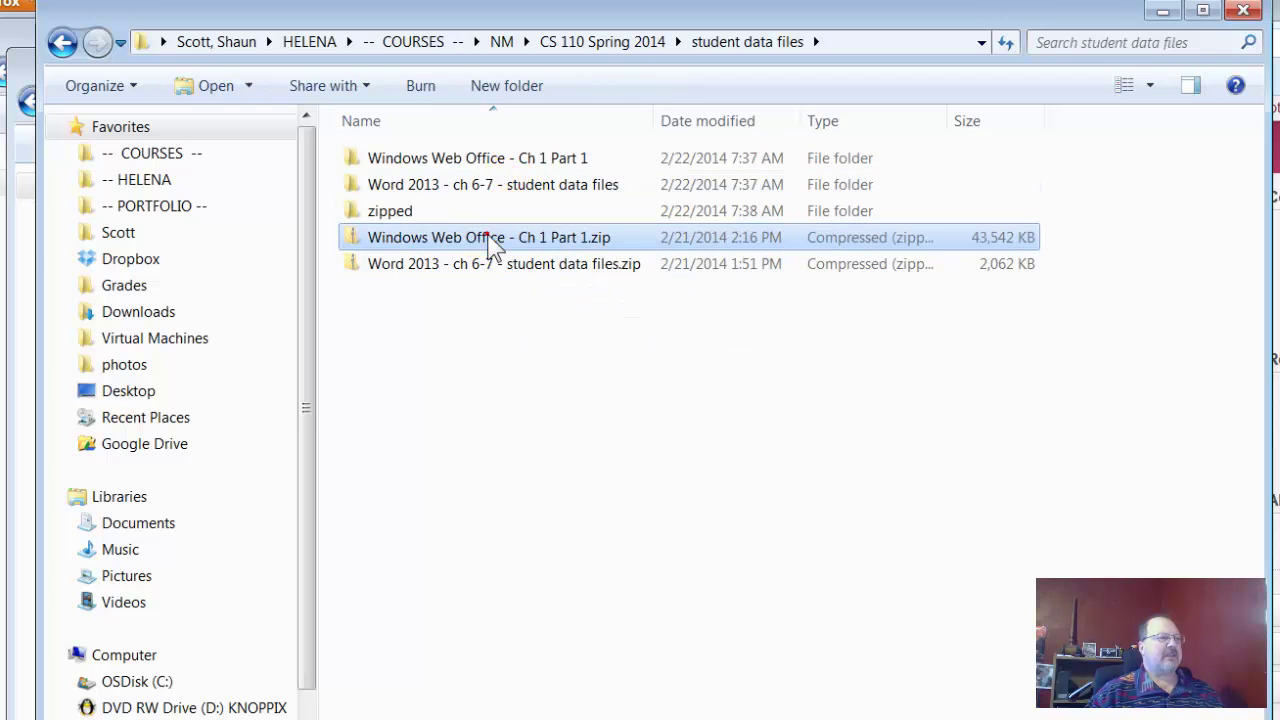
pyautogui.keyDown('shift'); pyautogui.click(498, 263); pyautogui.keyUp('shift')
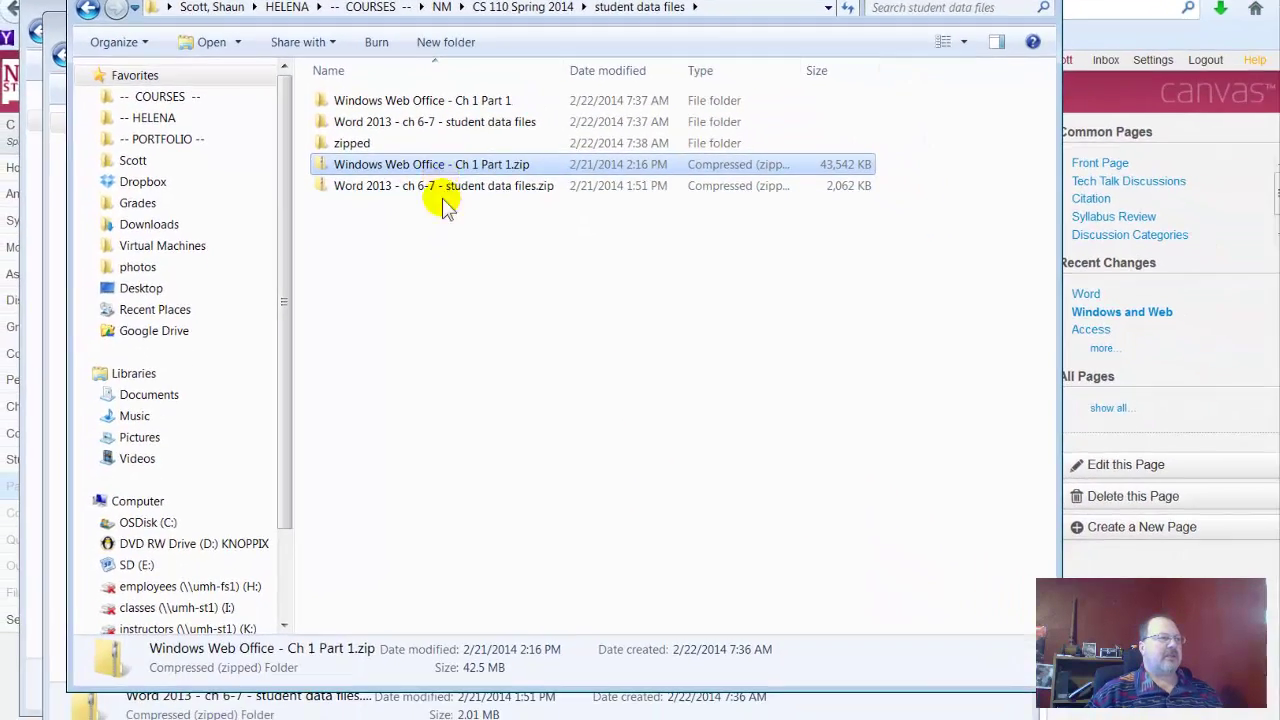
pyautogui.click(471, 166)
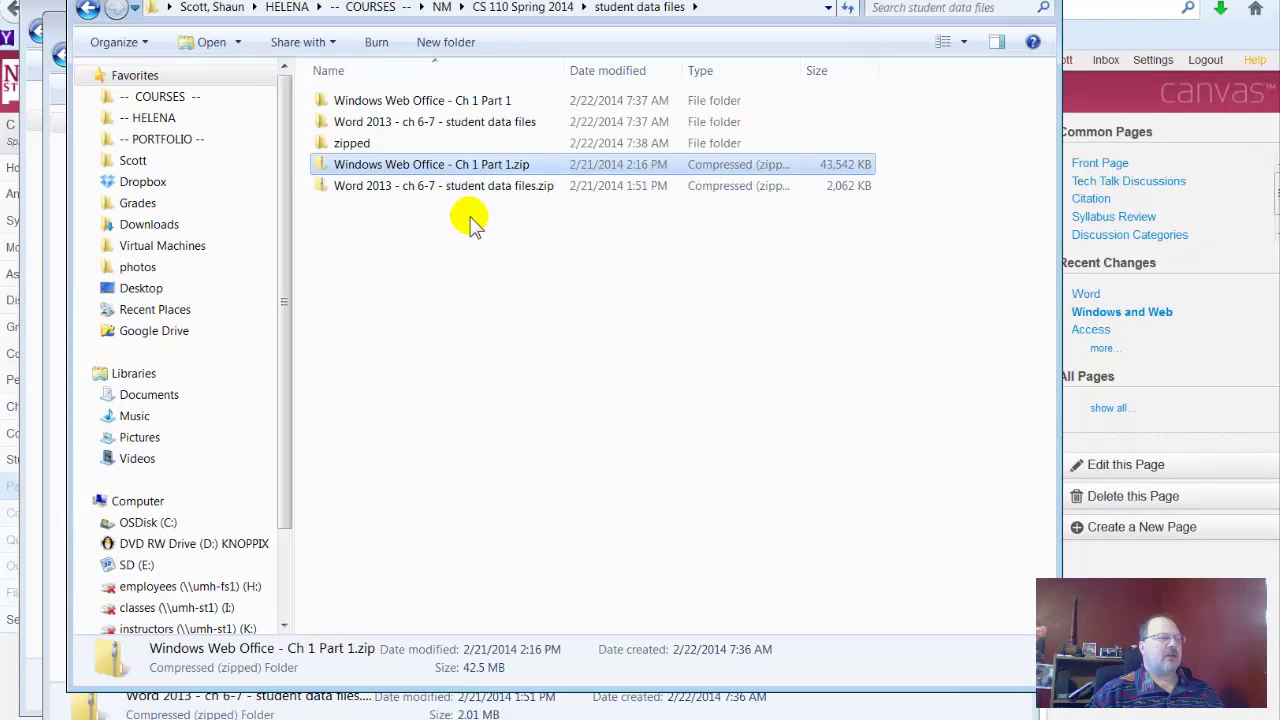
pyautogui.keyDown('shift'); pyautogui.click(473, 190); pyautogui.keyUp('shift')
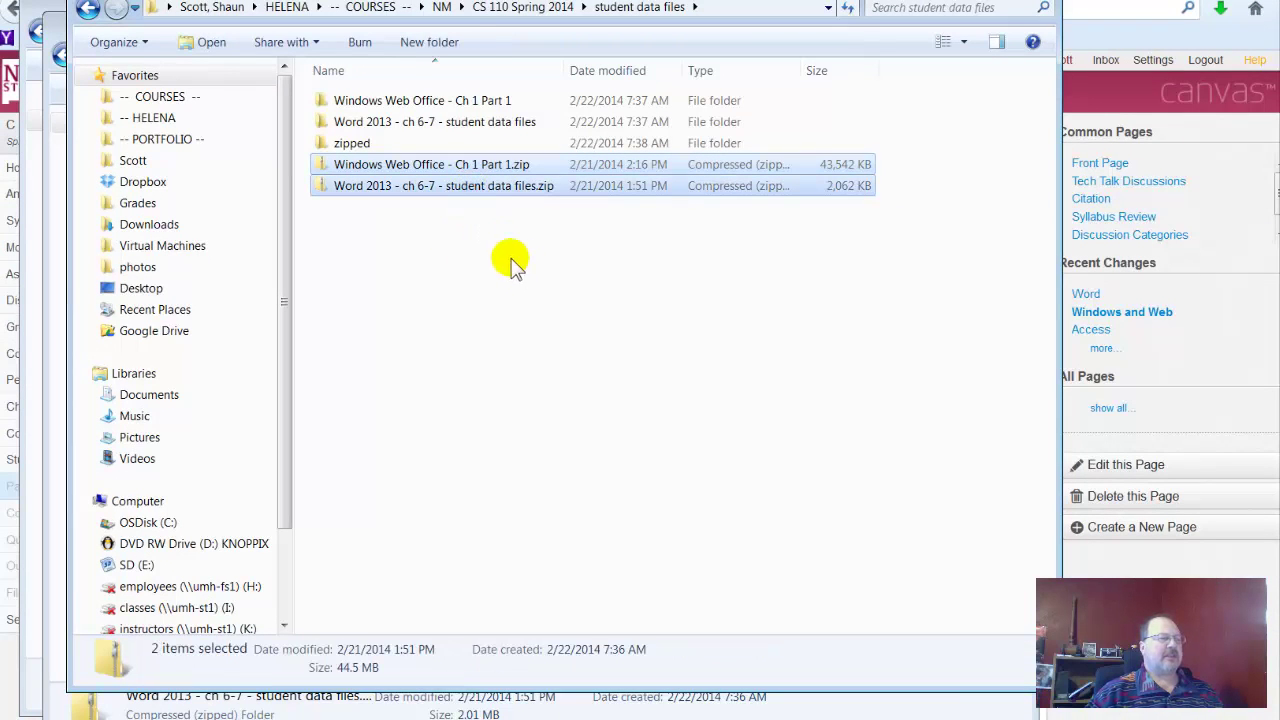
pyautogui.moveTo(465, 195); pyautogui.dragTo(355, 145)
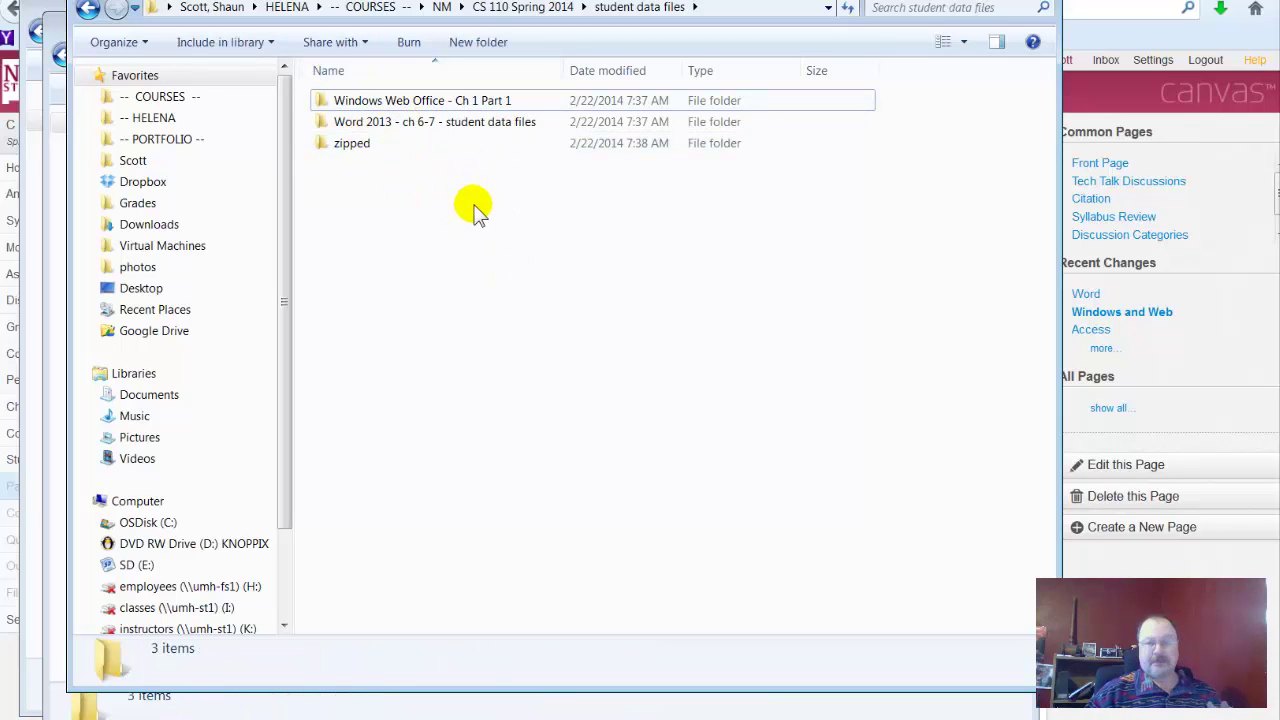
# Verify the extracted Word 2013 Ch7 files and the zips inside zipped, ending back in student data files
pyautogui.doubleClick(399, 128)
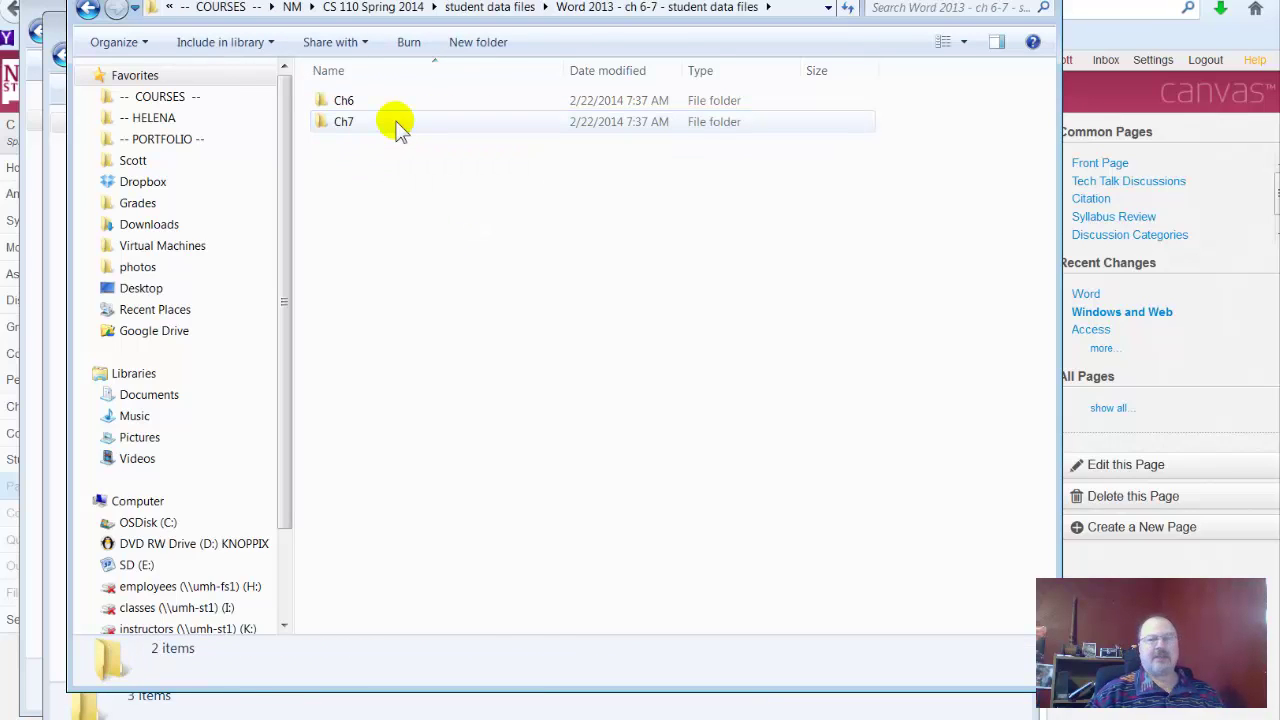
pyautogui.doubleClick(345, 122)
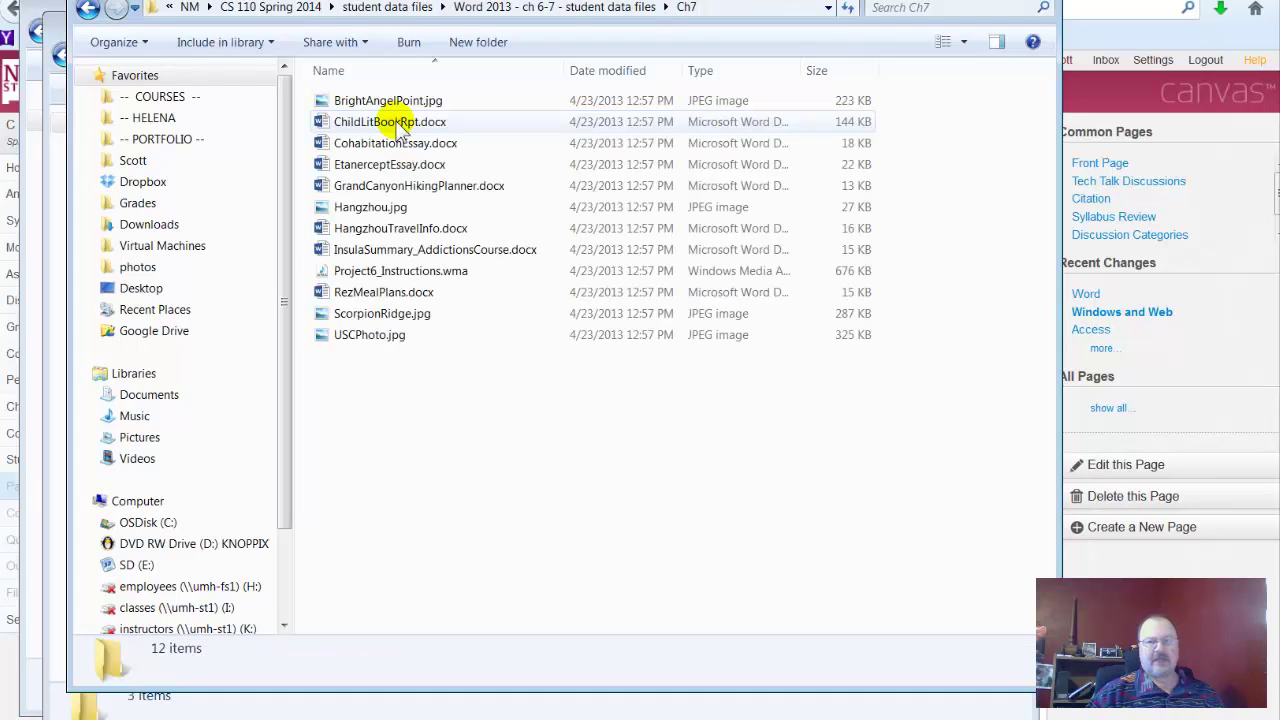
pyautogui.click(88, 8)
pyautogui.click(88, 8)
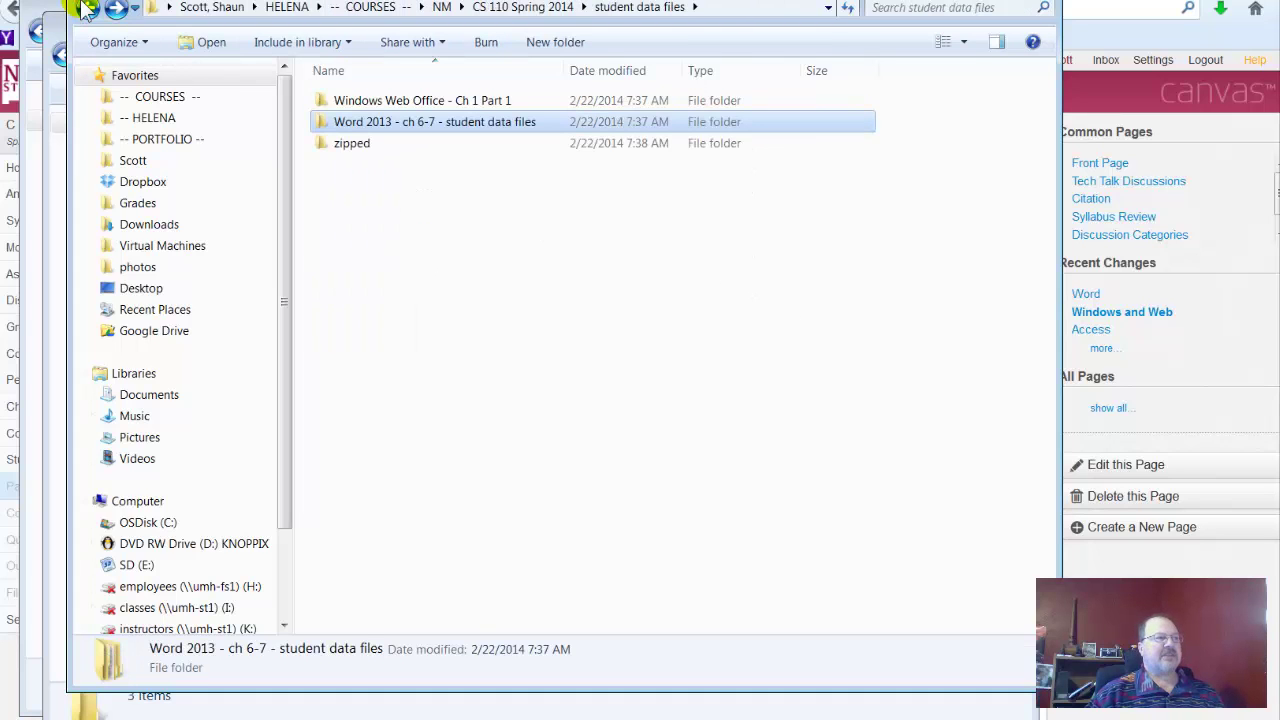
pyautogui.doubleClick(354, 146)
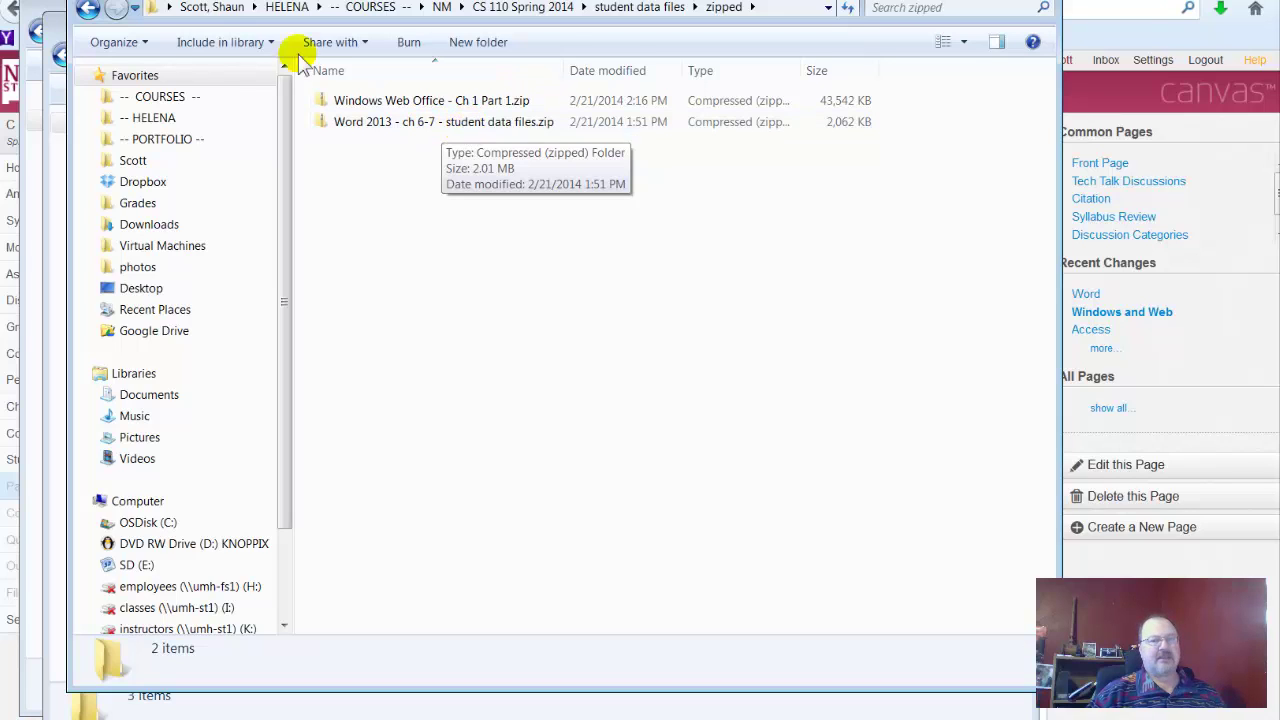
pyautogui.click(89, 9)
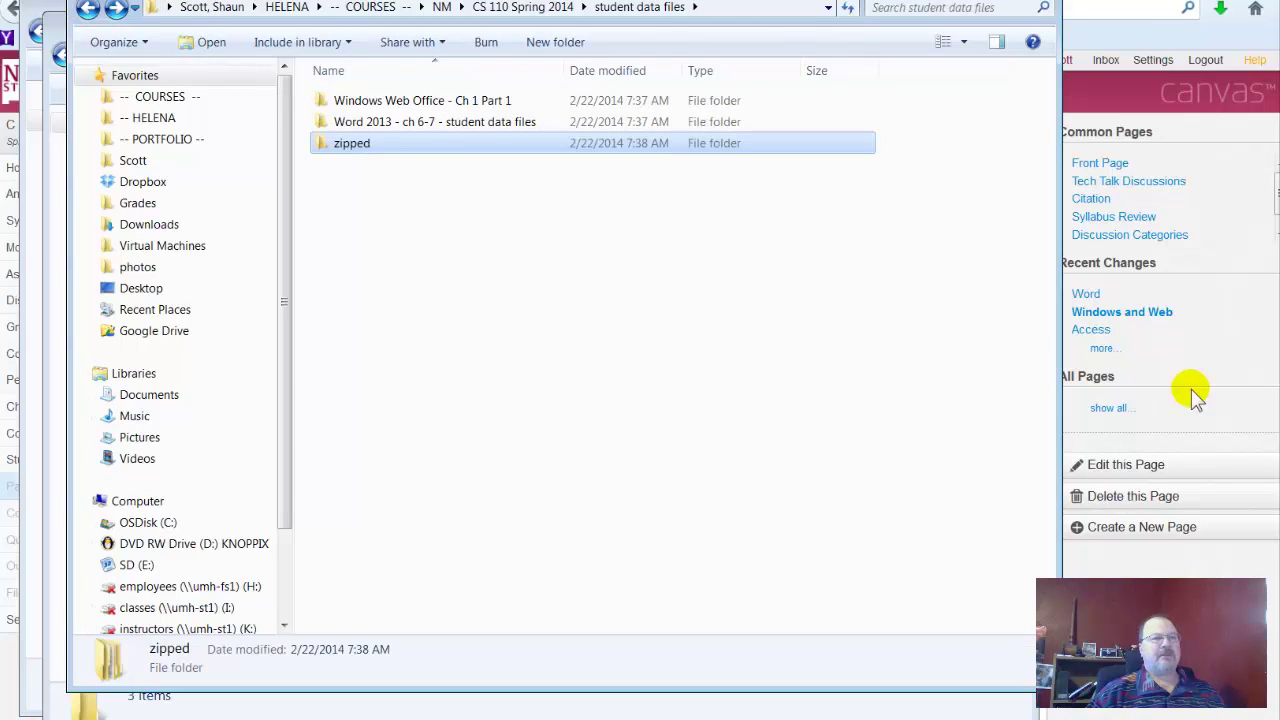
# Bring the Canvas Windows, Web, and Office 2013 Essentials page back in front
pyautogui.click(1196, 346)
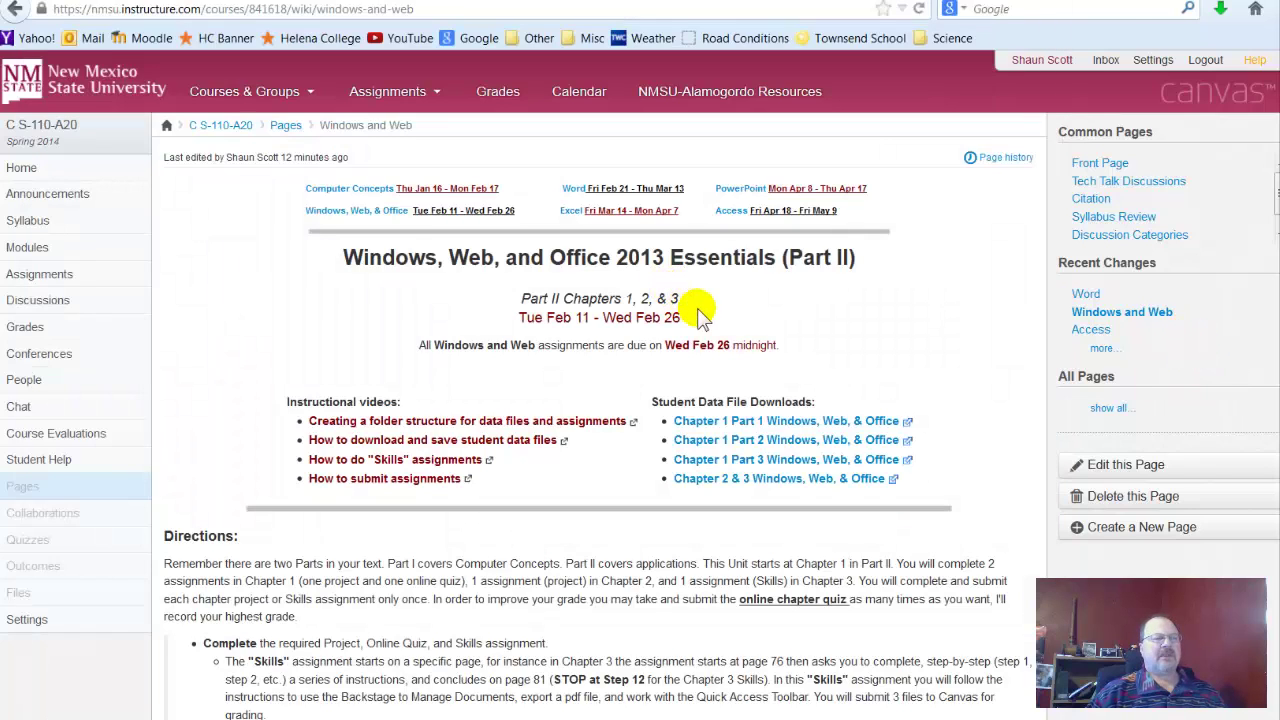